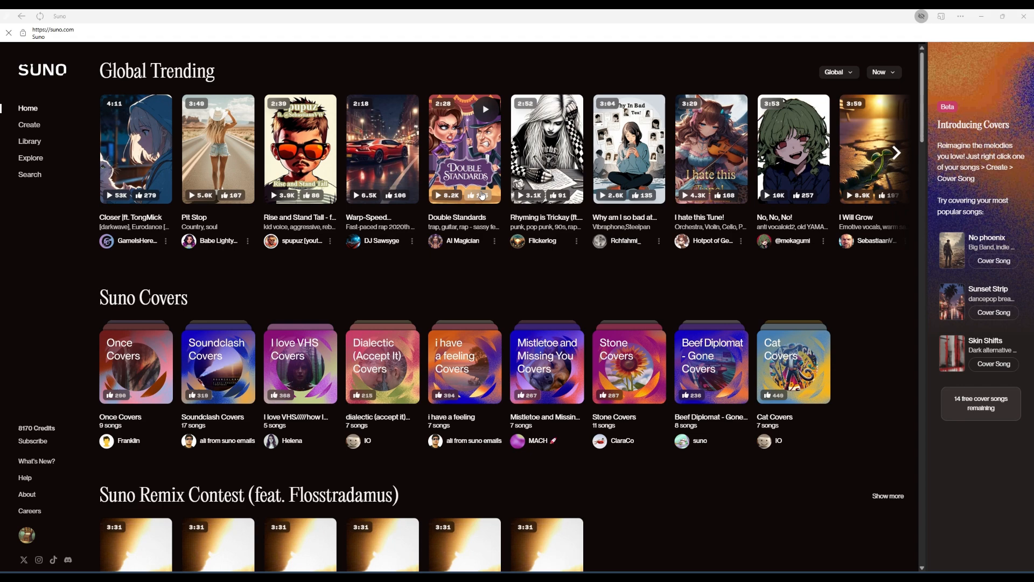
Step: Look through the home page sections from Global Trending and Suno Covers down to Top Categories and Liked Songs
scroll(418, 277, "down", 2)
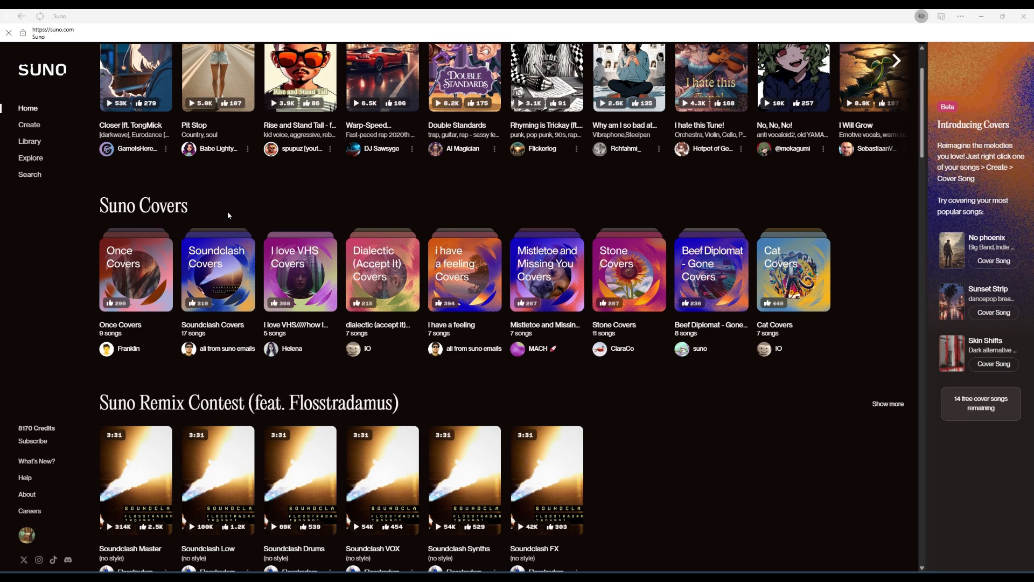
scroll(227, 215, "down", 3)
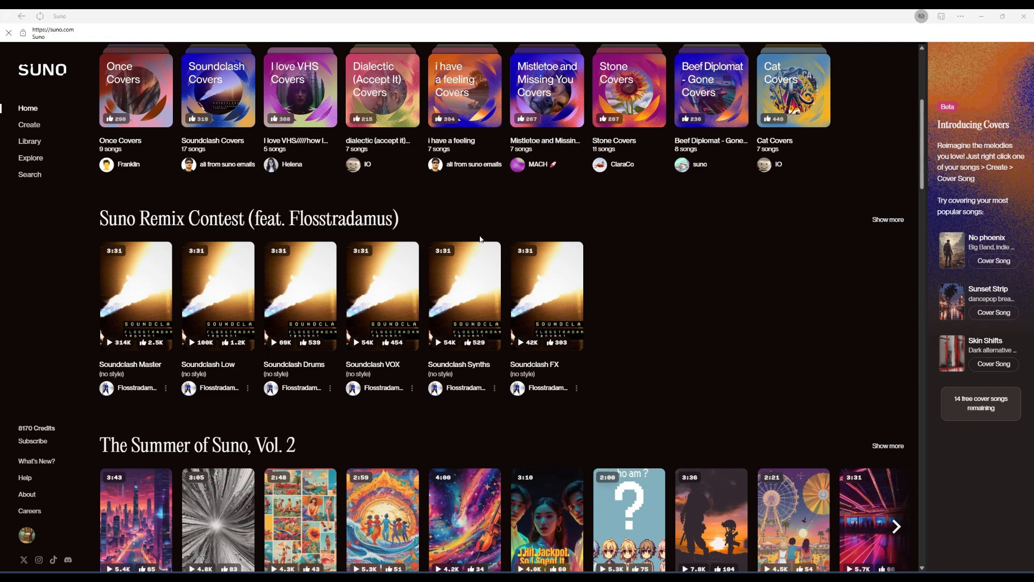
scroll(374, 274, "down", 3)
scroll(376, 275, "down", 2)
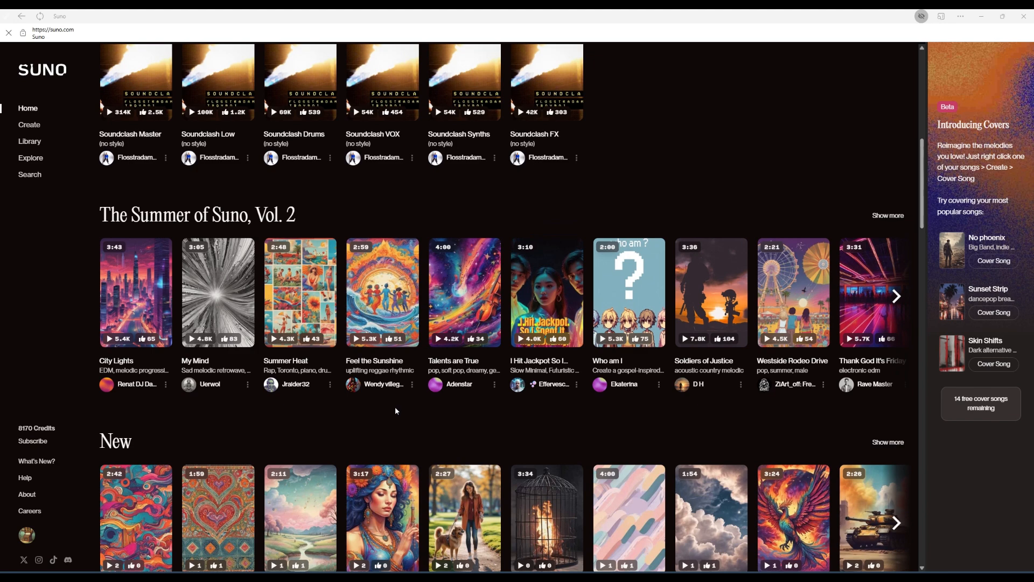
scroll(396, 411, "down", 4)
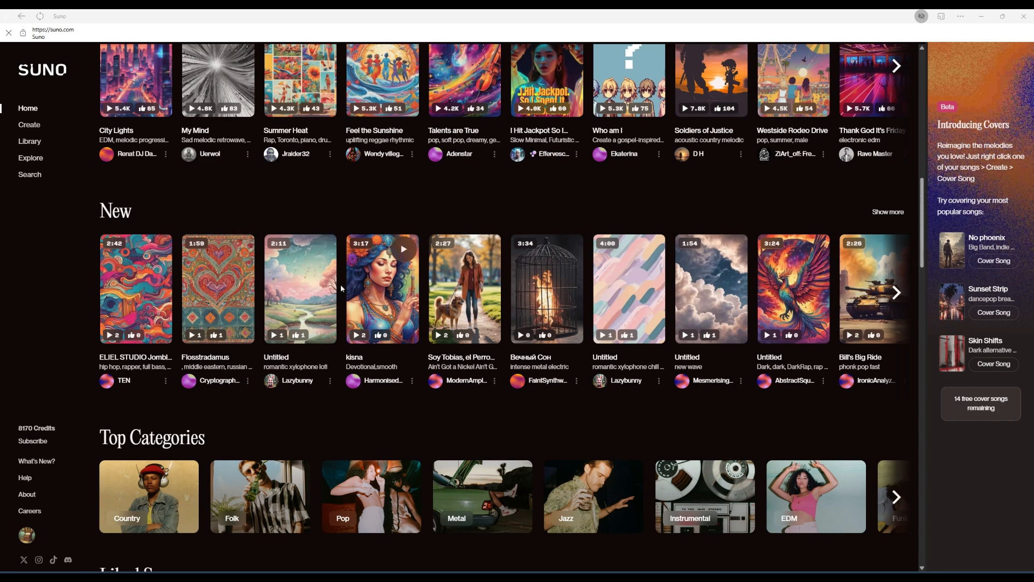
scroll(289, 284, "down", 3)
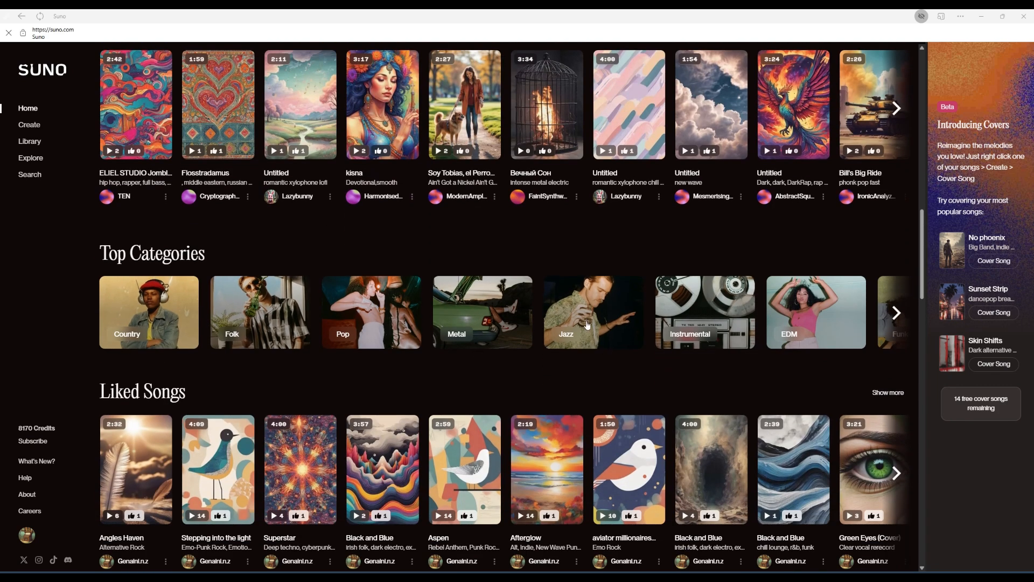
scroll(542, 319, "down", 3)
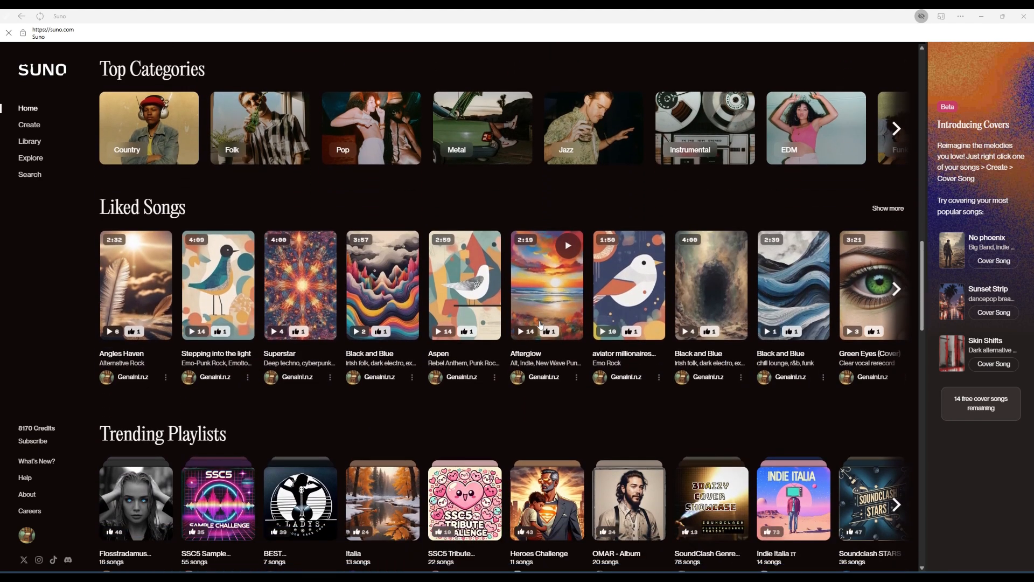
scroll(219, 297, "down", 2)
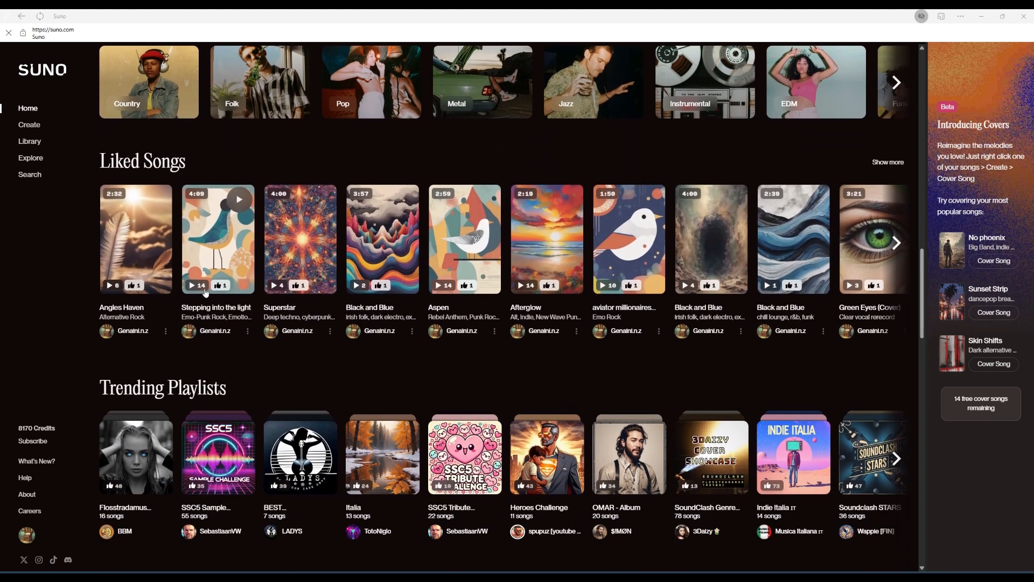
scroll(356, 286, "up", 1)
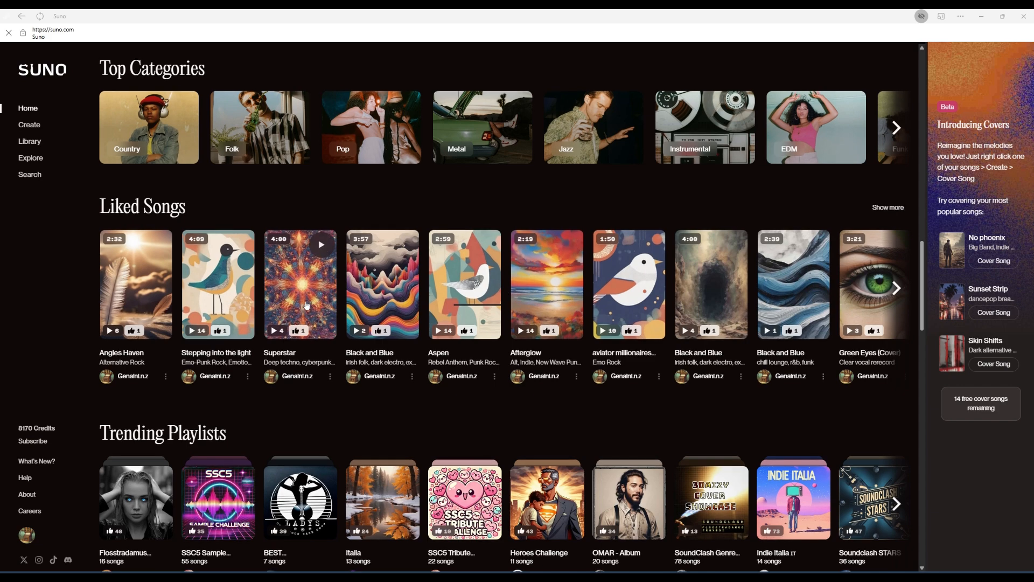
Step: Continue through the home page, examining Trending Playlists, Suno Showcase, suggested creators and the genre rows down to Doo-Wop
scroll(307, 304, "down", 3)
scroll(307, 306, "down", 1)
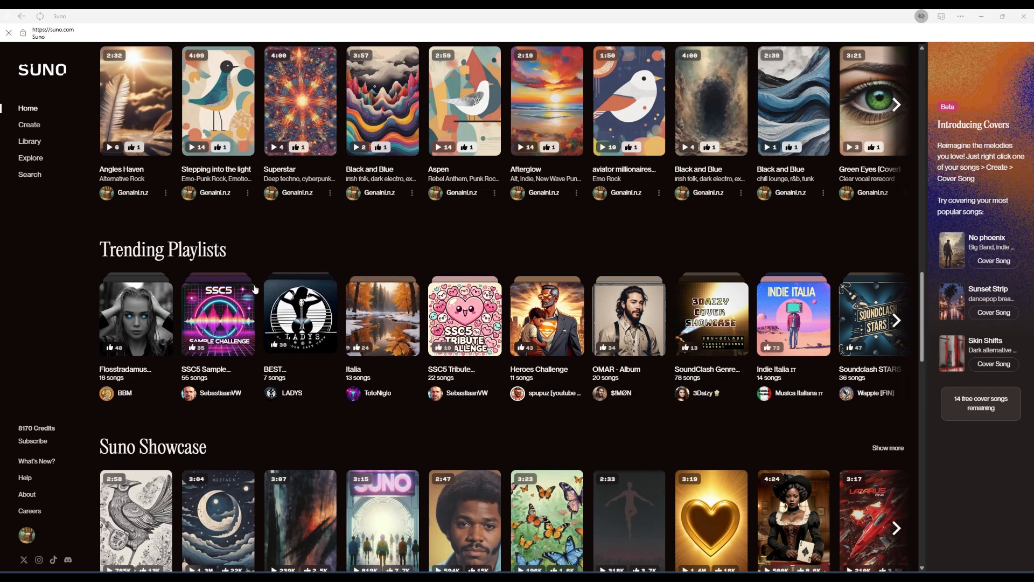
scroll(256, 289, "down", 4)
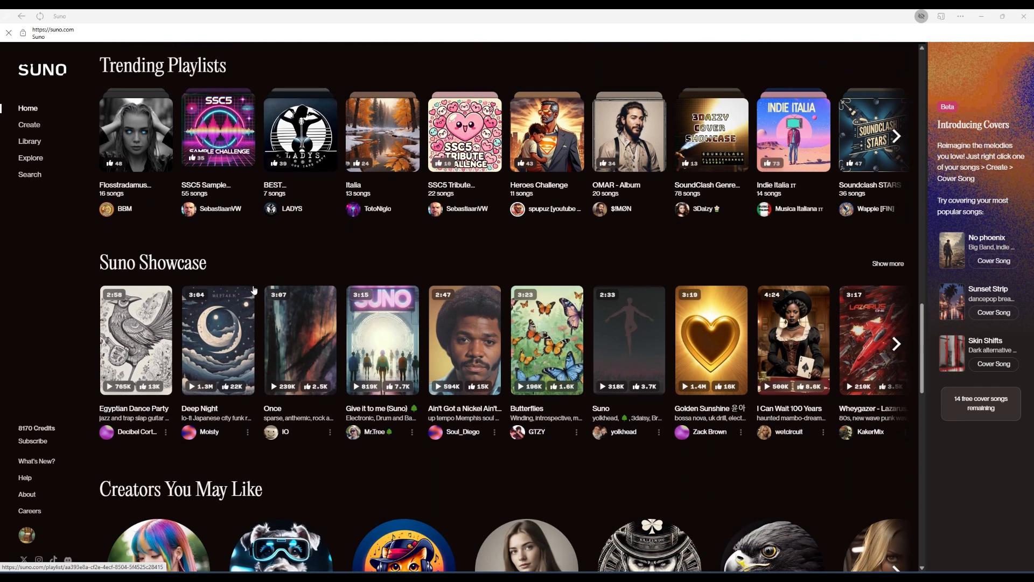
scroll(254, 290, "down", 6)
scroll(254, 289, "down", 3)
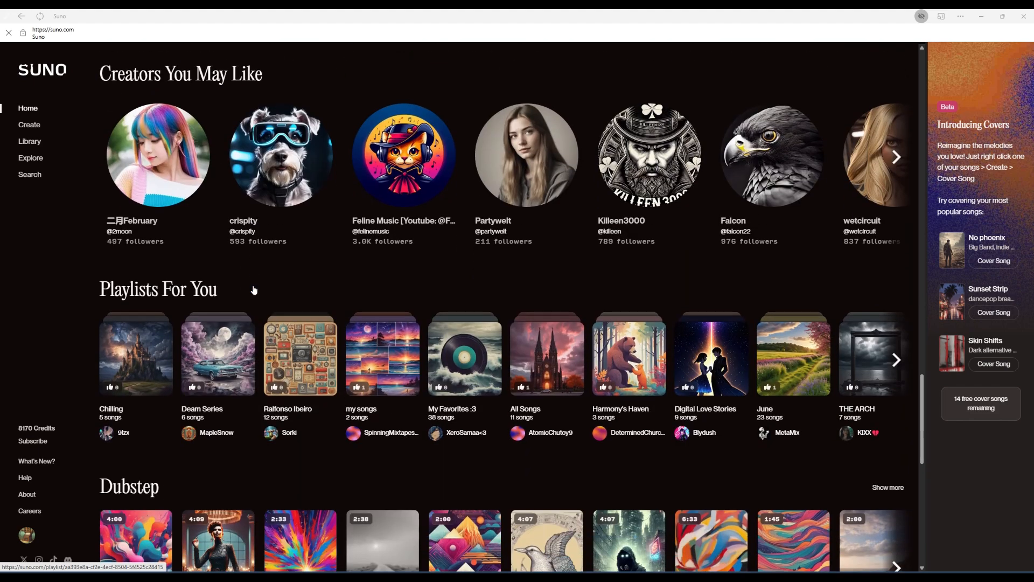
scroll(254, 289, "down", 12)
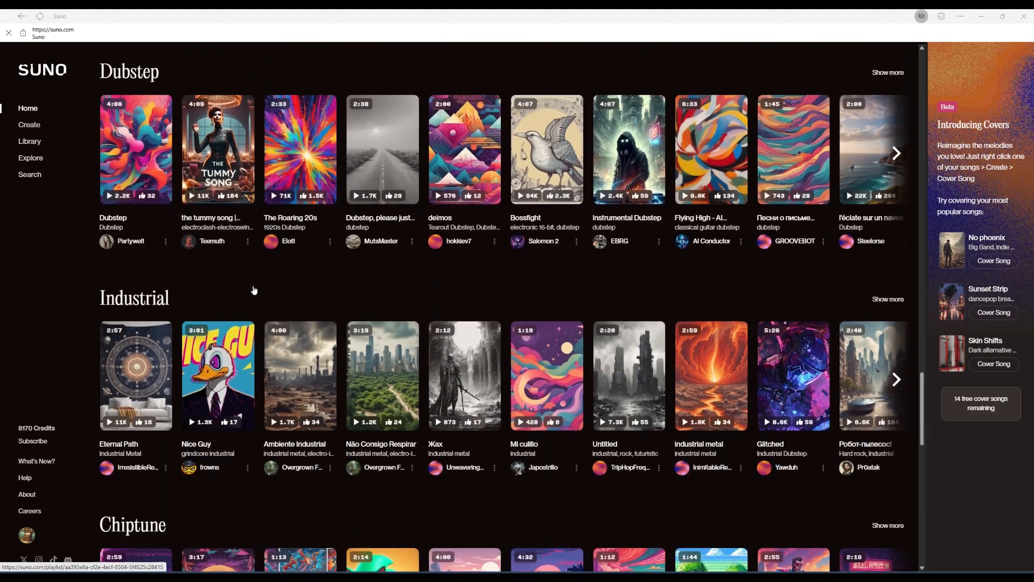
scroll(254, 290, "down", 14)
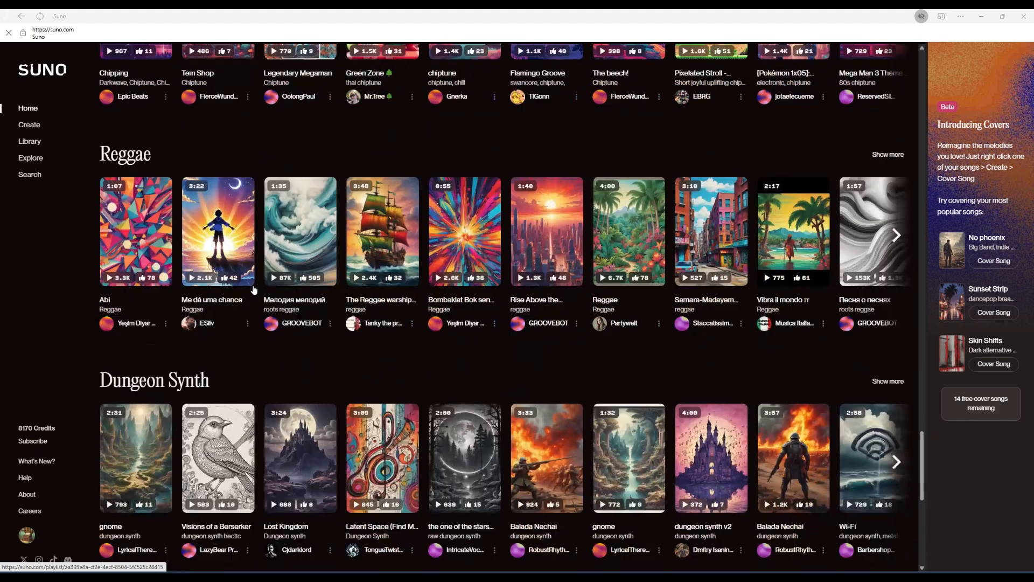
scroll(254, 290, "down", 2)
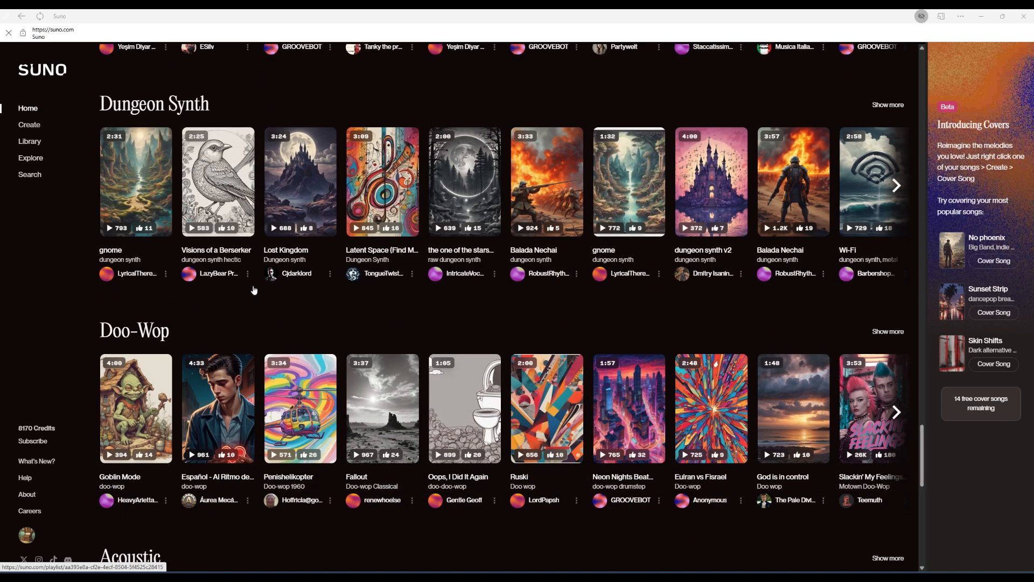
scroll(254, 290, "down", 2)
Step: Review the Dungeon Synth, Reggae and Chiptune rows, and return to Global Trending and Suno Covers on the home page
scroll(254, 290, "up", 4)
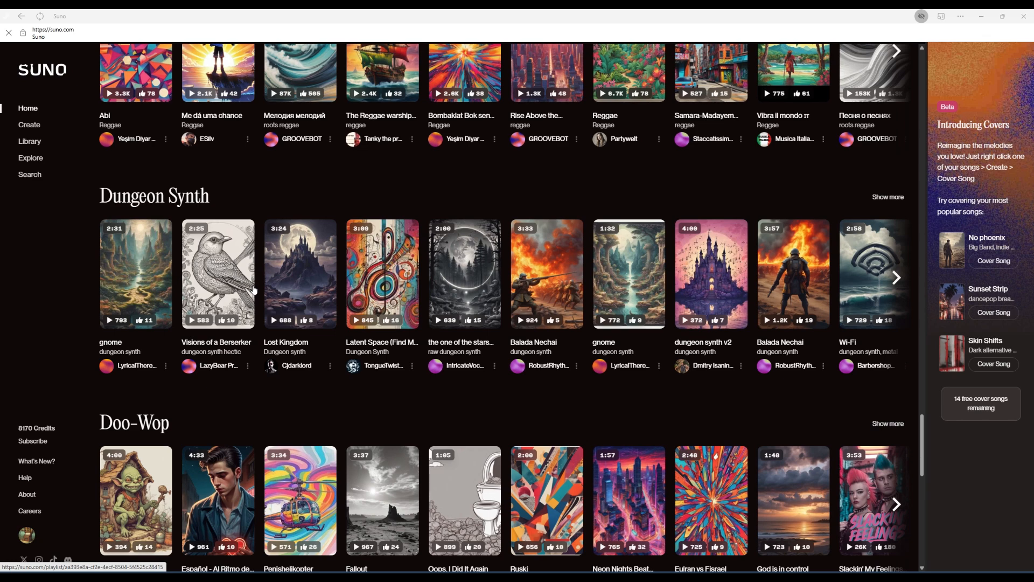
scroll(254, 290, "up", 4)
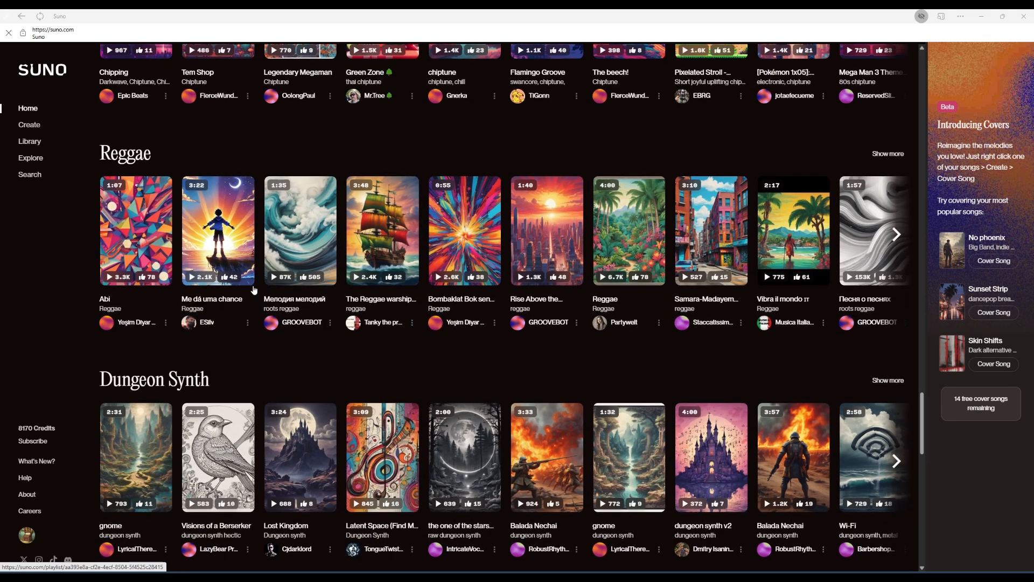
scroll(449, 299, "down", 1)
scroll(449, 299, "up", 4)
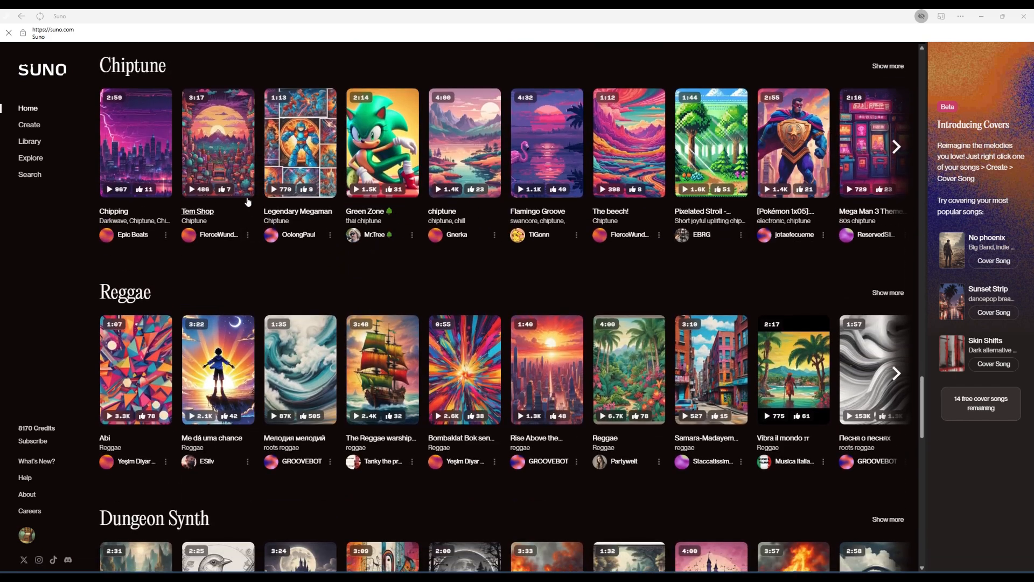
scroll(194, 213, "up", 1)
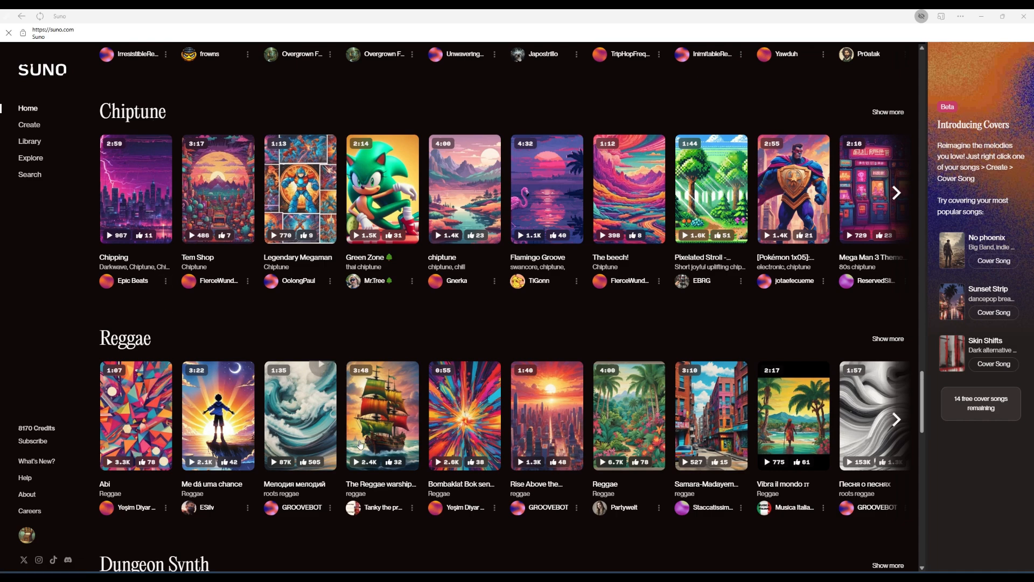
scroll(287, 343, "up", 2)
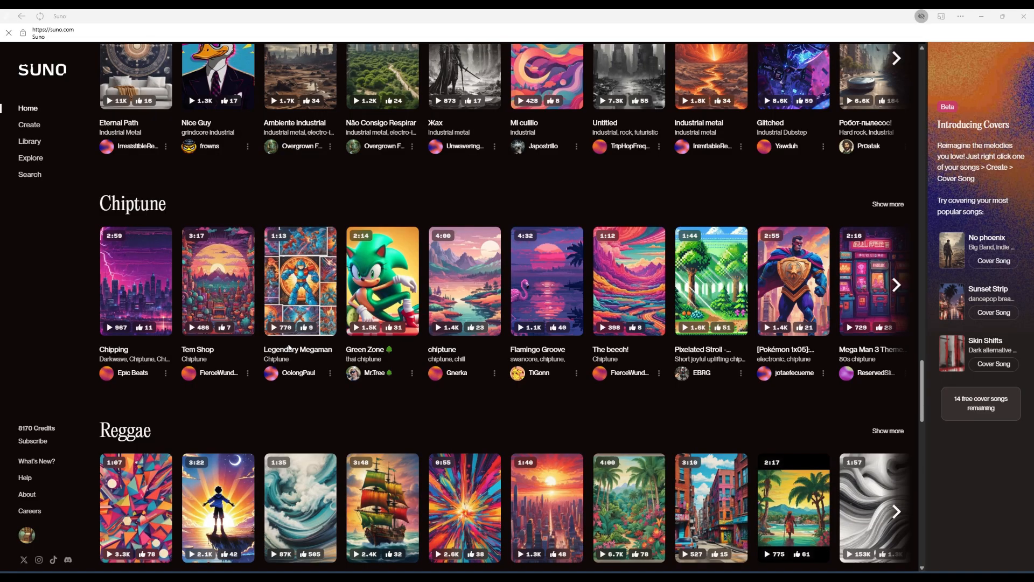
scroll(289, 348, "up", 20)
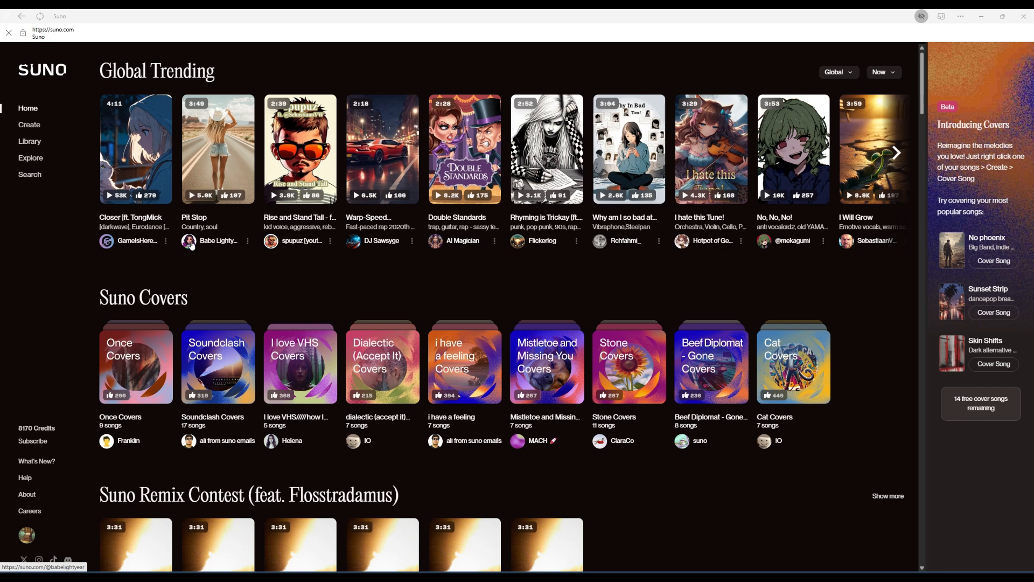
scroll(191, 244, "down", 1)
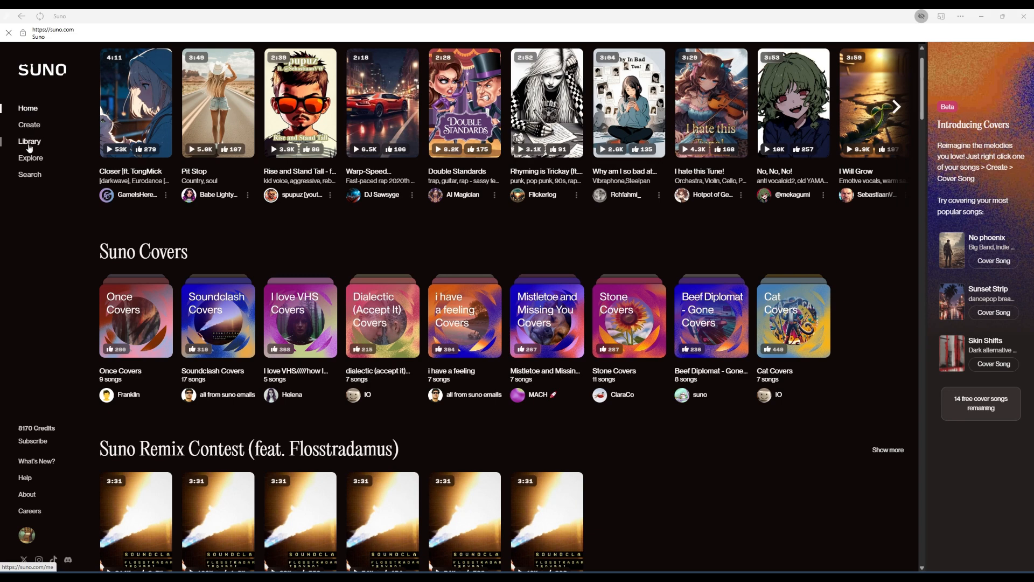
Step: Open The Diana Chronicles playlist from the library's playlists
left_click(29, 141)
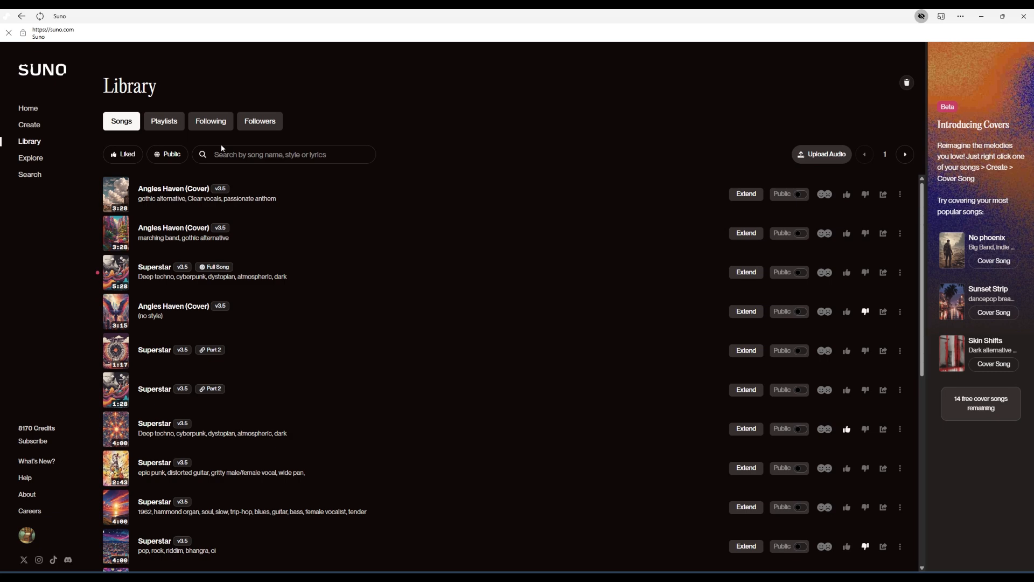
left_click(170, 127)
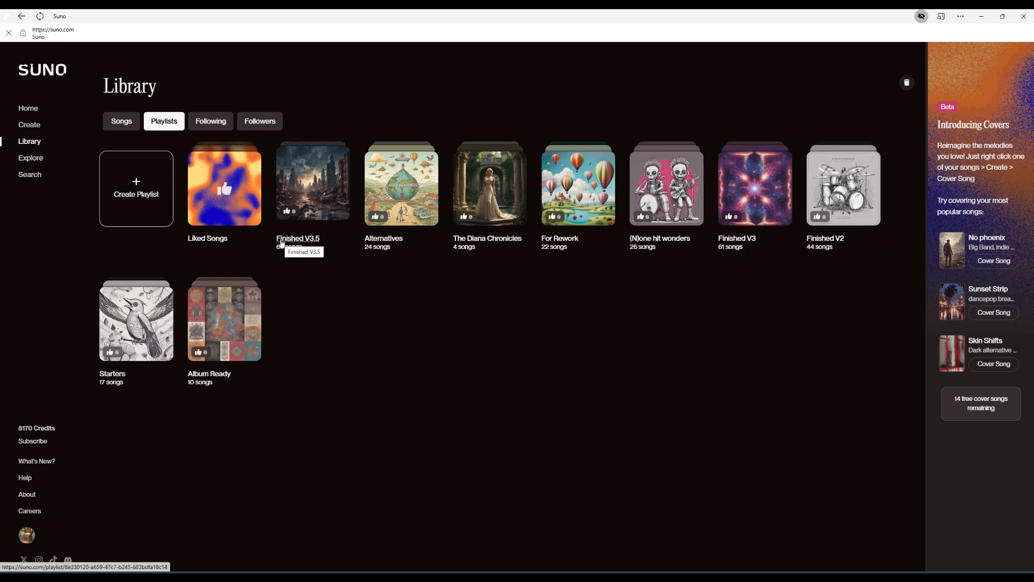
left_click(487, 239)
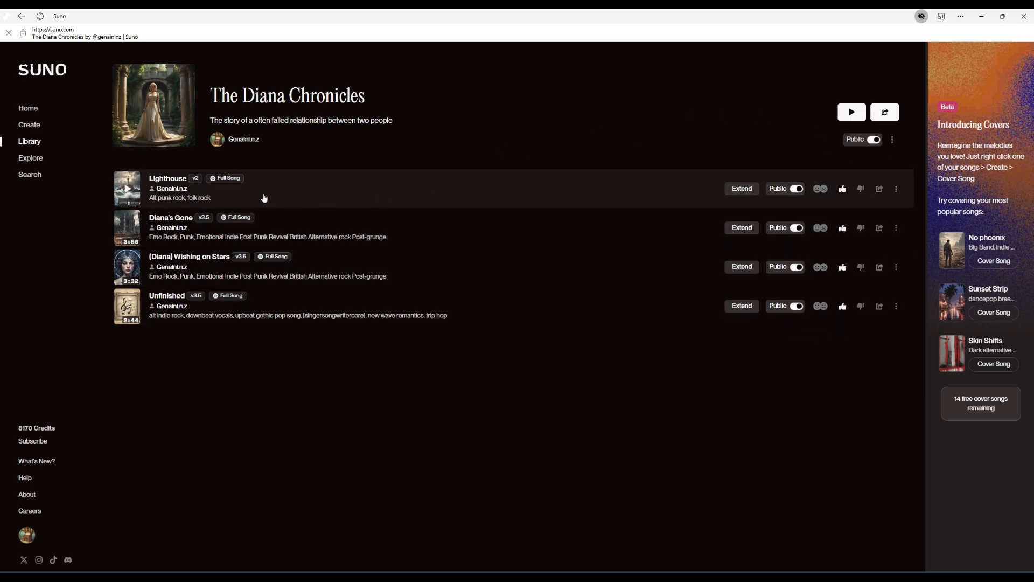
Step: View the songs Lighthouse, Diana's Gone, (Diana) Wishing on Stars and Unfinished one after another, returning to the playlist each time
left_click(172, 181)
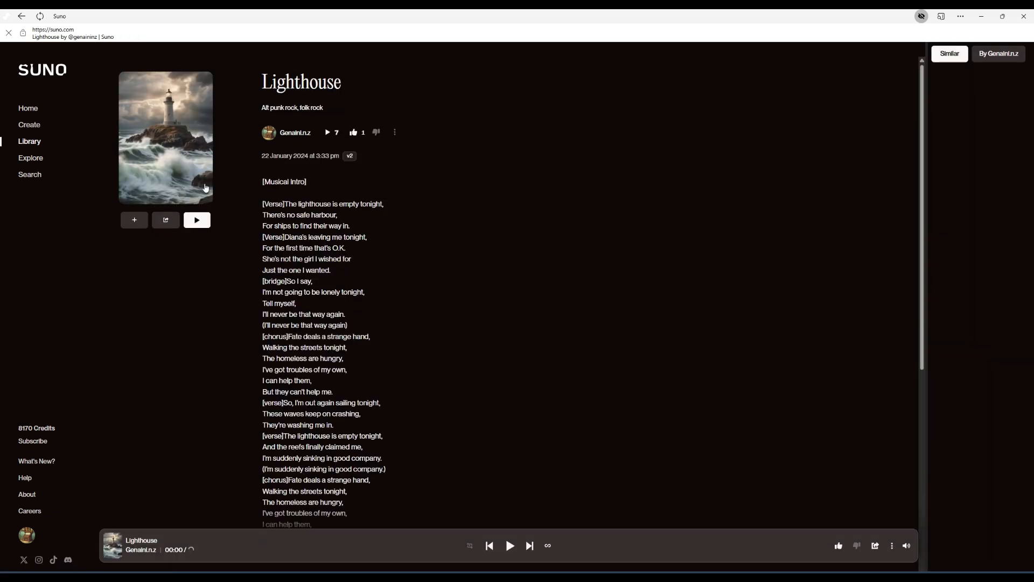
key("alt+Left")
left_click(168, 222)
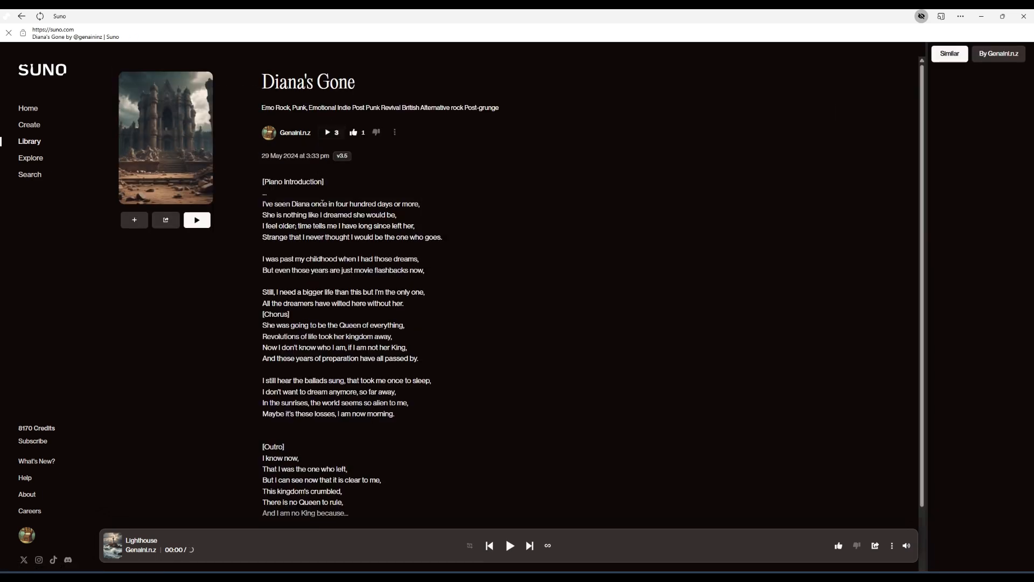
key("alt+Left")
left_click(190, 259)
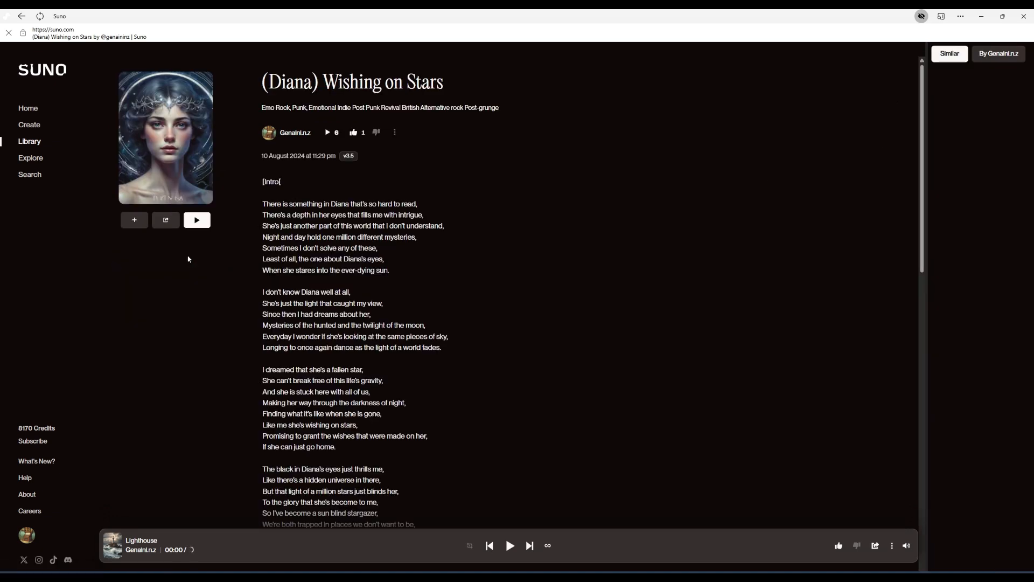
key("alt+Left")
left_click(176, 299)
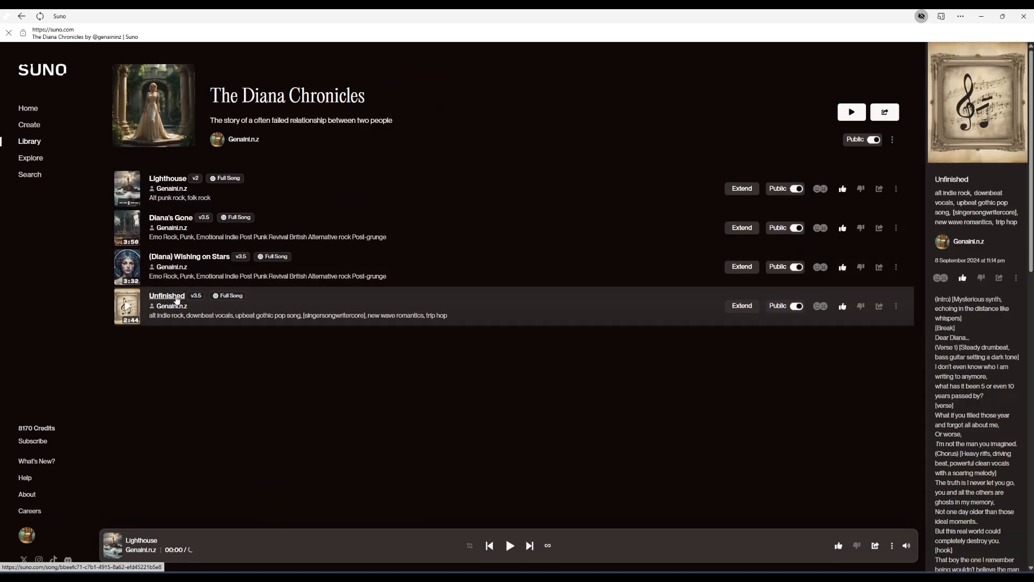
key("alt+Left")
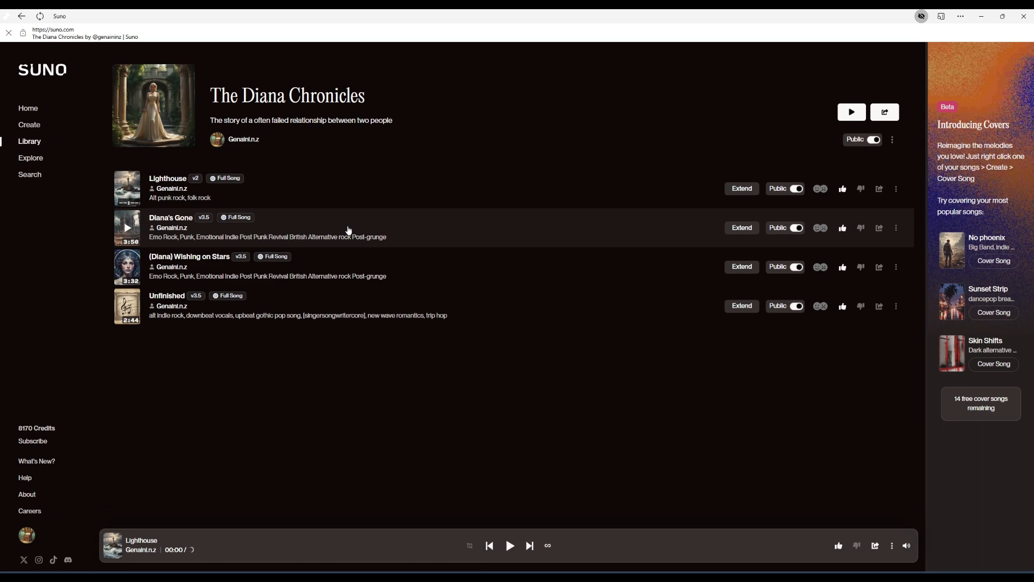
Step: Open the Explore page and browse its wheel of music styles
left_click(32, 160)
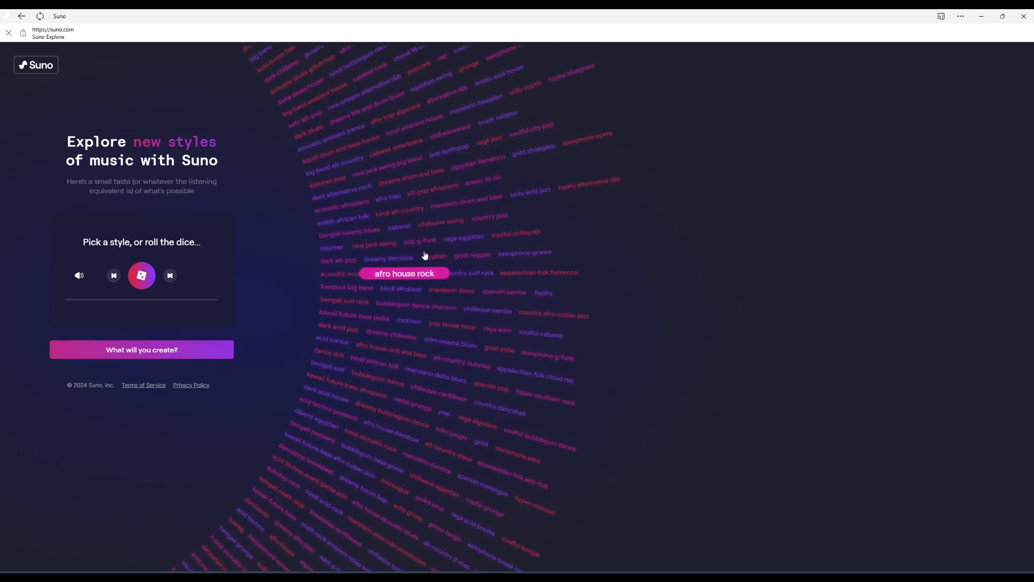
scroll(425, 254, "down", 5)
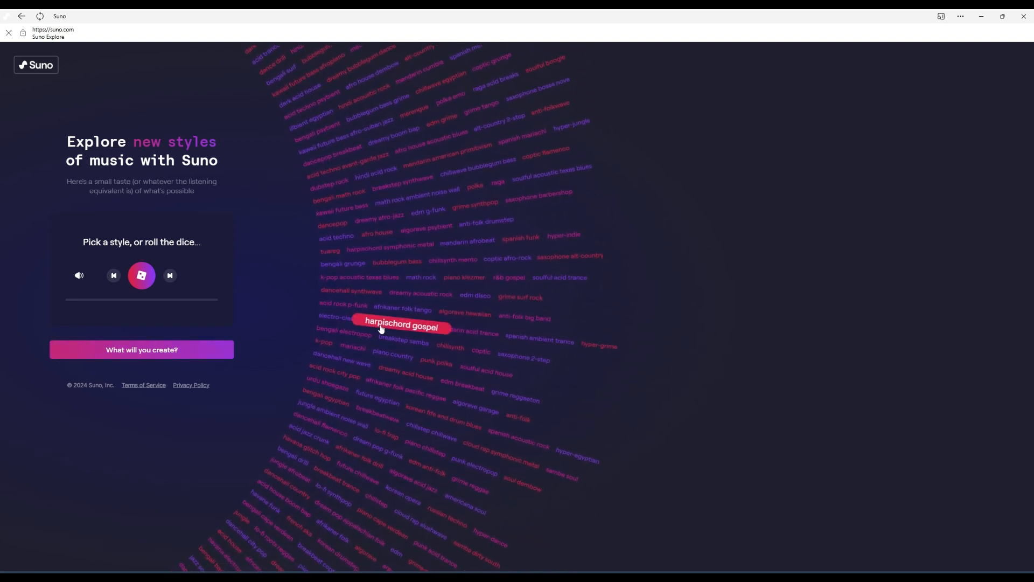
scroll(452, 314, "down", 2)
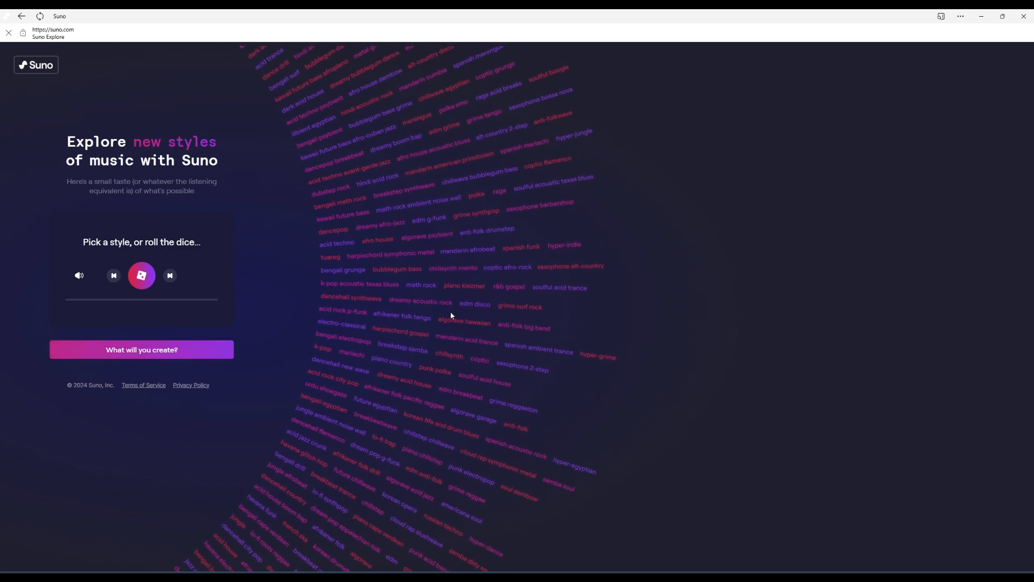
scroll(521, 330, "down", 5)
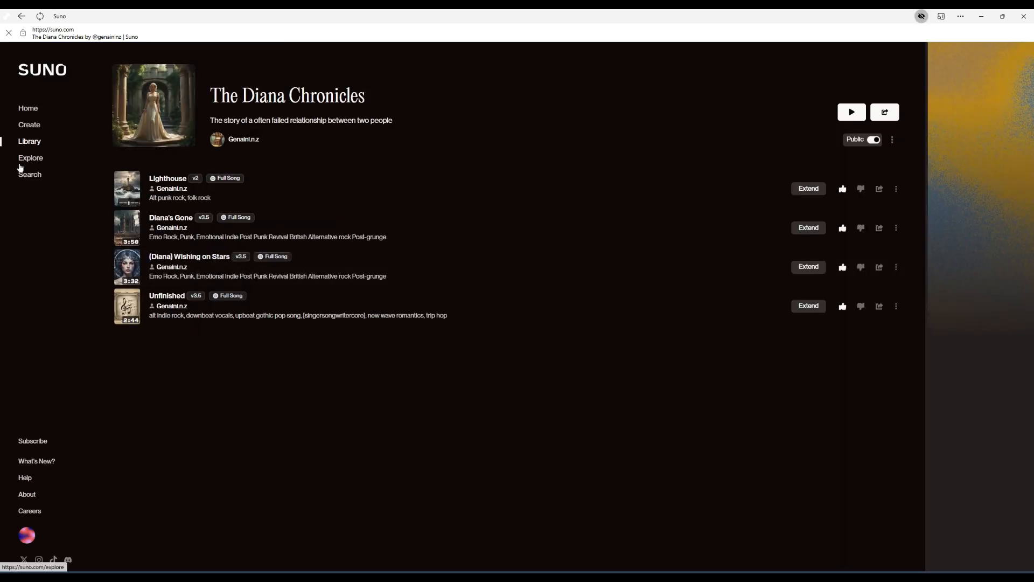
Step: Open the Search page and look through its list of popular songs
left_click(28, 175)
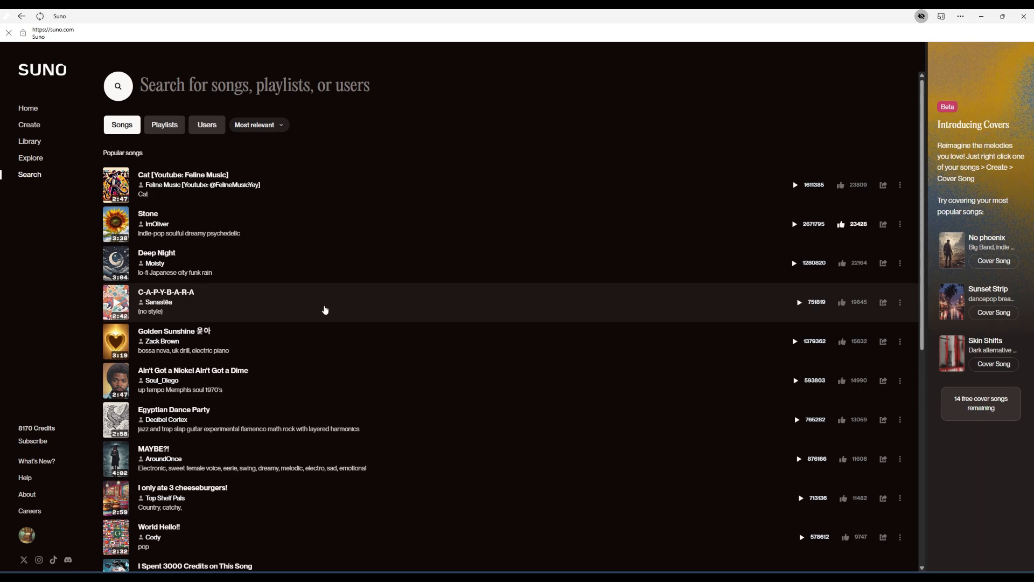
scroll(324, 310, "down", 4)
scroll(318, 311, "up", 4)
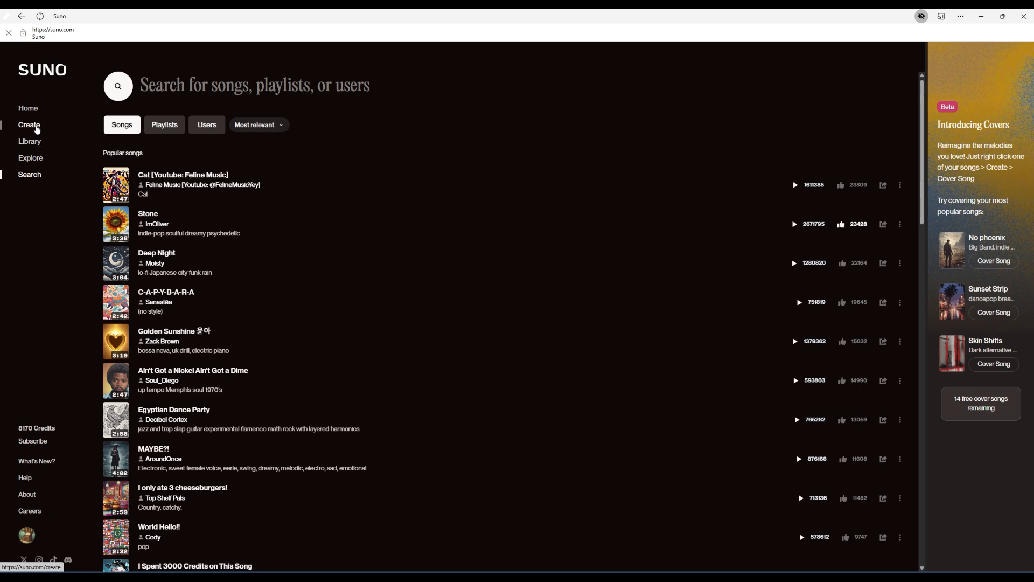
Step: Open the Create page, turn off Custom mode and look over the song idea categories
left_click(37, 129)
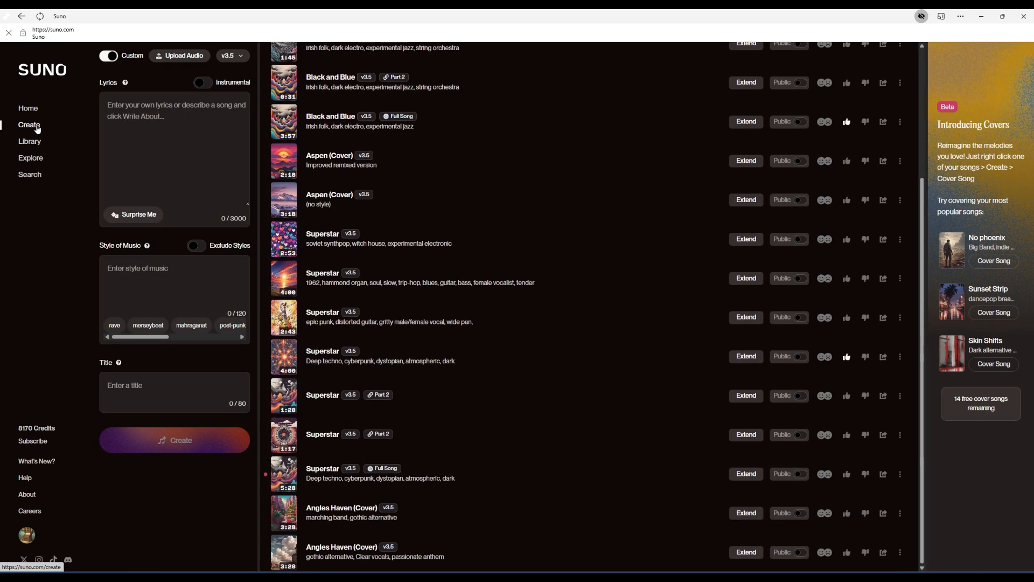
left_click(103, 57)
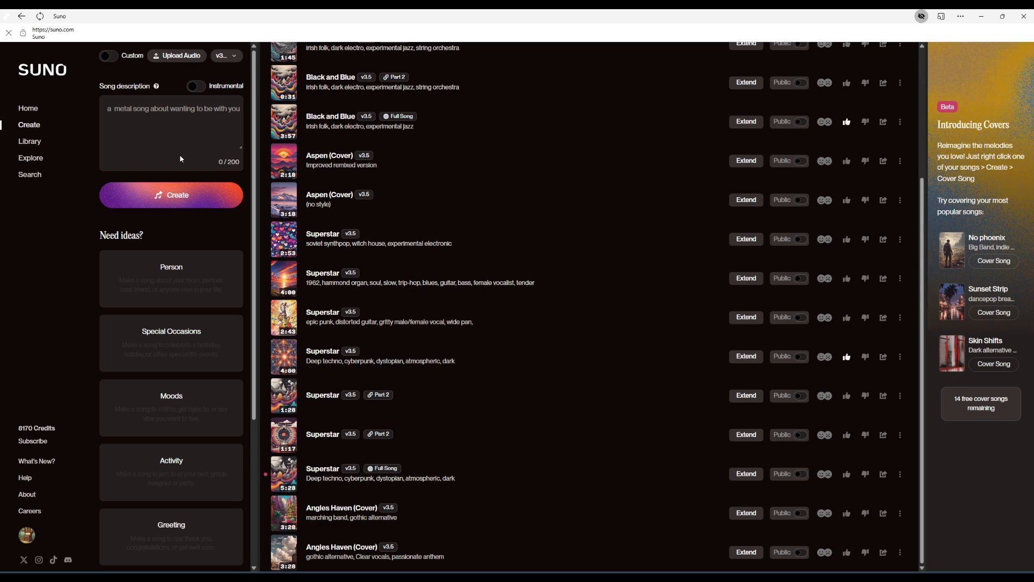
scroll(184, 272, "down", 4)
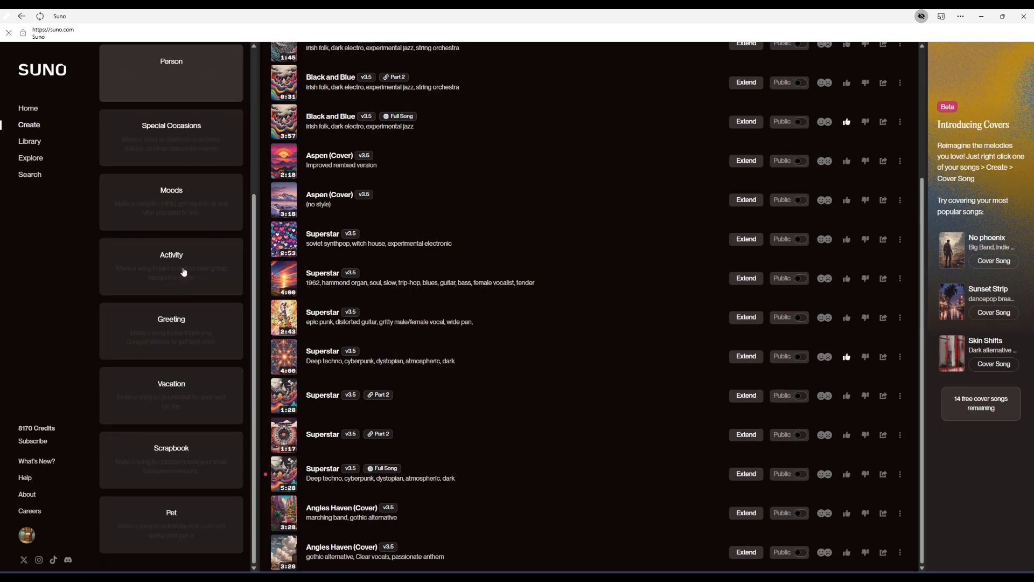
scroll(183, 272, "up", 4)
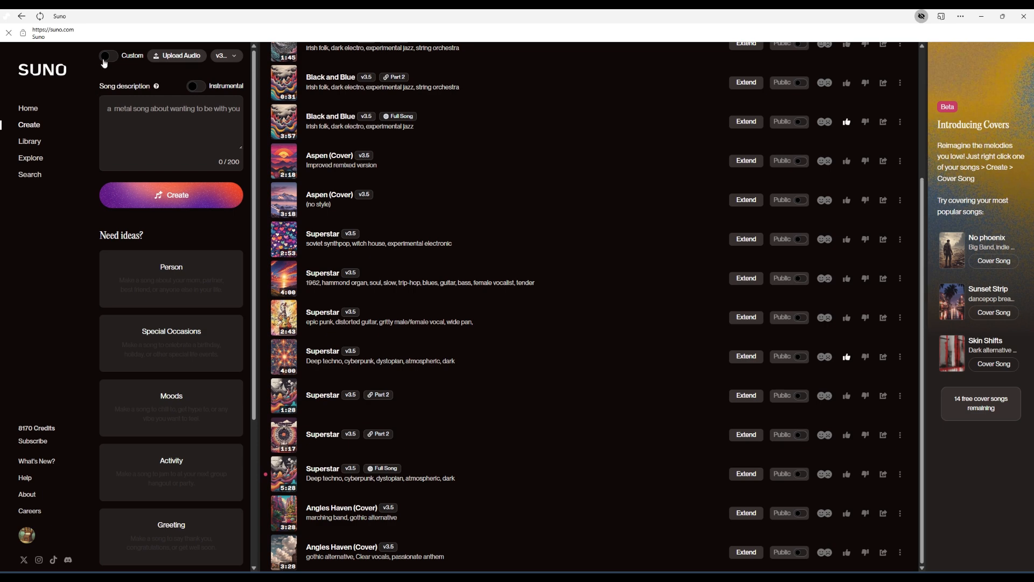
Step: Review the model versions, keeping v3.5, and view the Upload Audio options without uploading anything
left_click(227, 56)
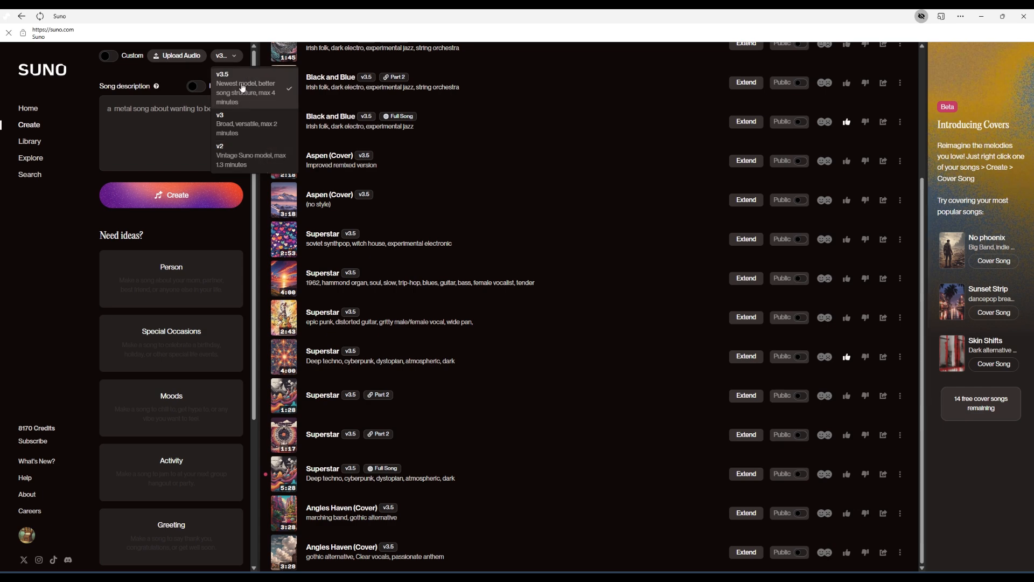
left_click(242, 84)
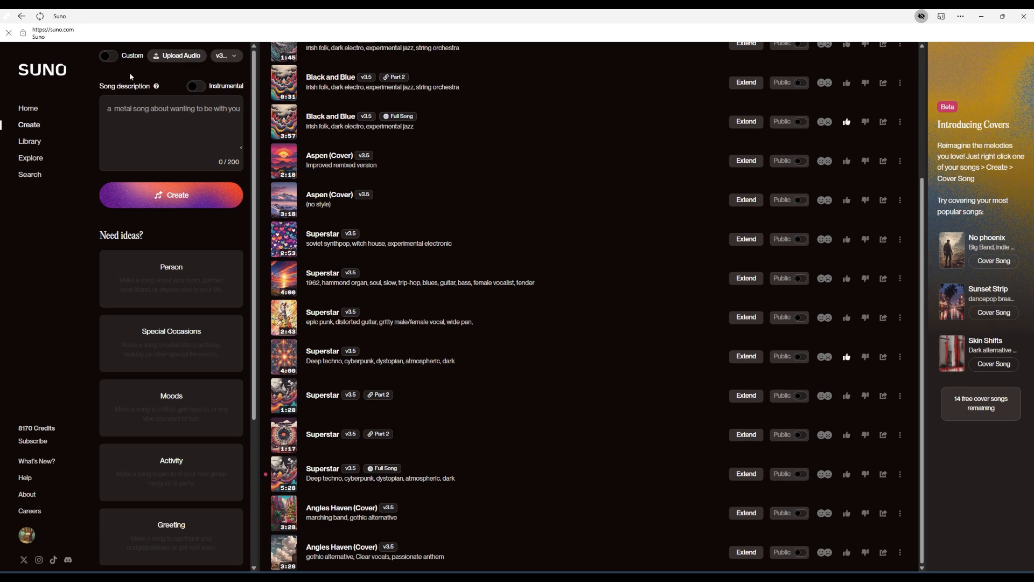
left_click(182, 59)
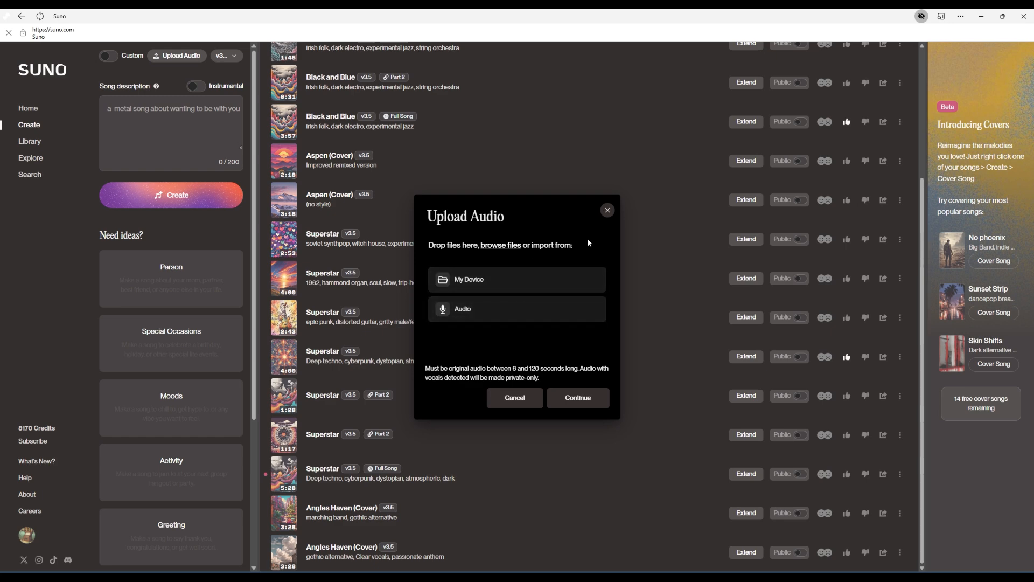
left_click(608, 210)
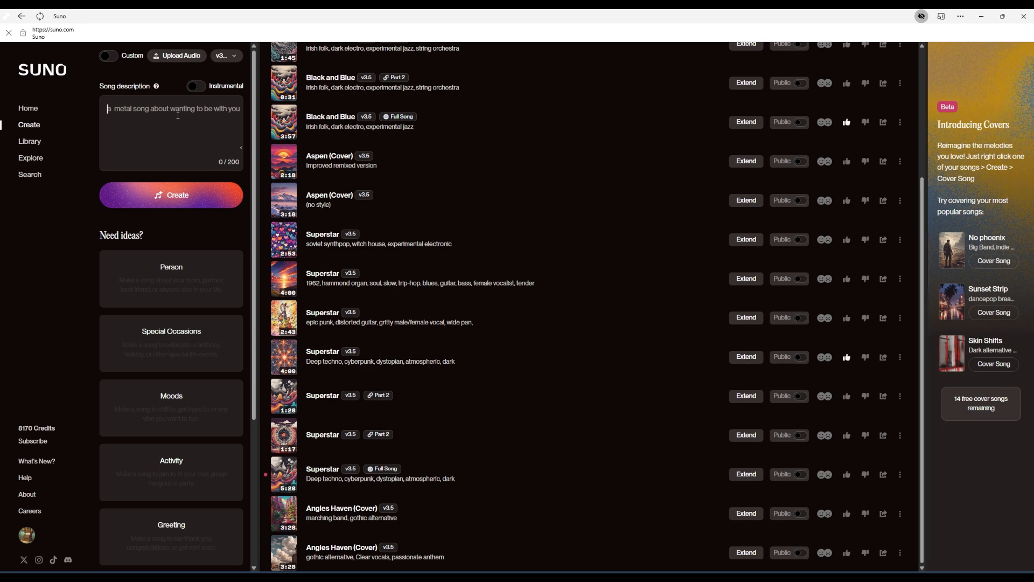
Step: View the fill-in-the-blanks Vacation song template and return to the song description form
scroll(175, 313, "down", 4)
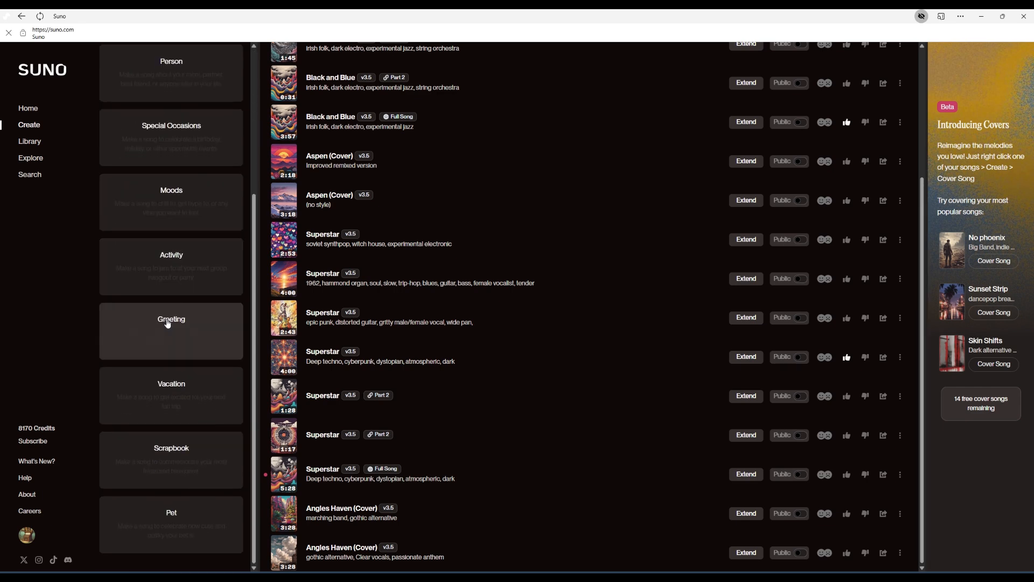
left_click(167, 396)
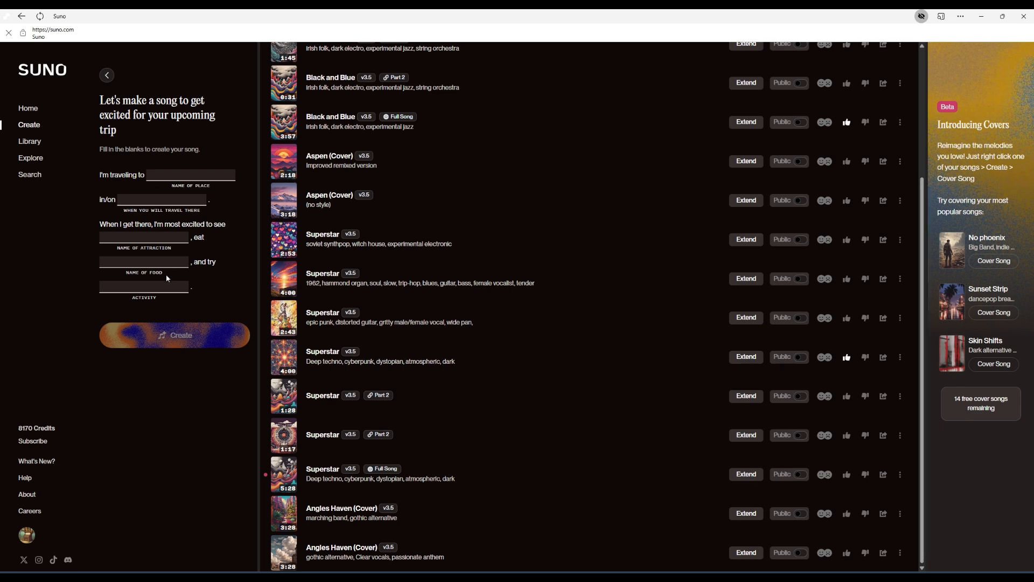
left_click(107, 75)
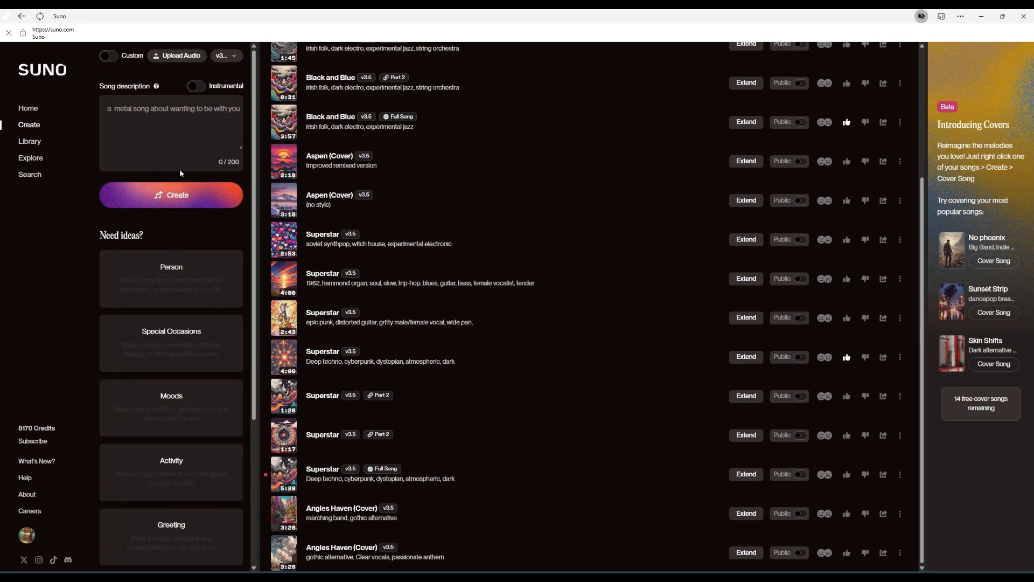
Step: Try the Instrumental option, leaving it off, and view the Person song template before returning to the song description form
left_click(197, 95)
left_click(197, 94)
left_click(196, 91)
left_click(197, 93)
left_click(178, 300)
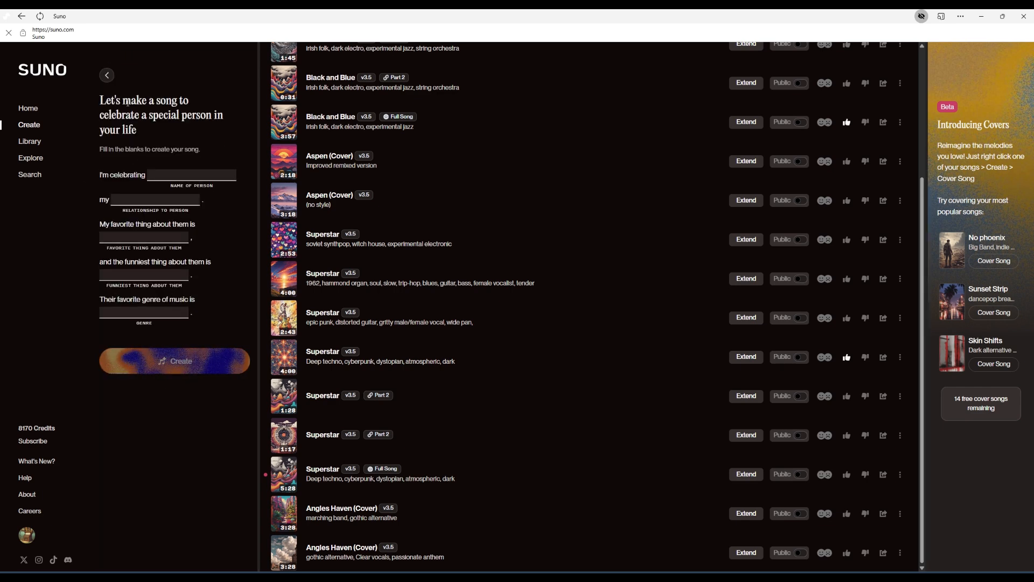
left_click(107, 75)
Step: Enter "Love song about frogs" as the song description and generate the songs
type("L")
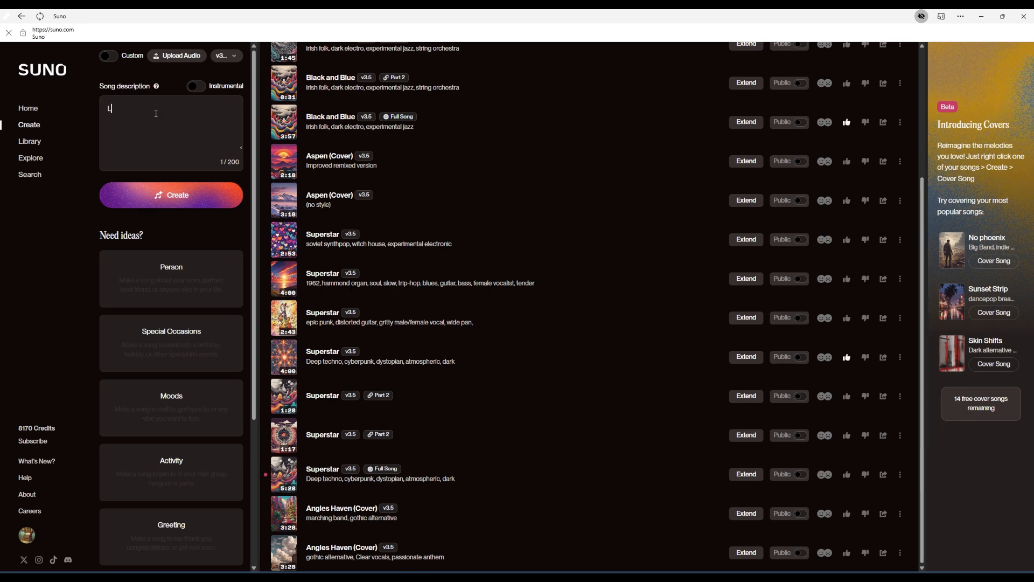
type("ove so")
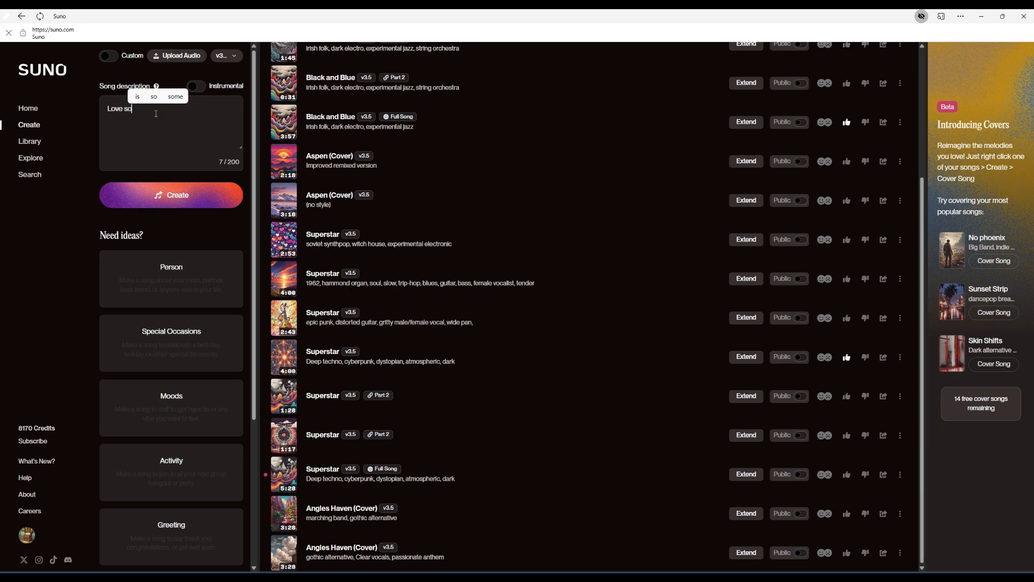
type("ng about f")
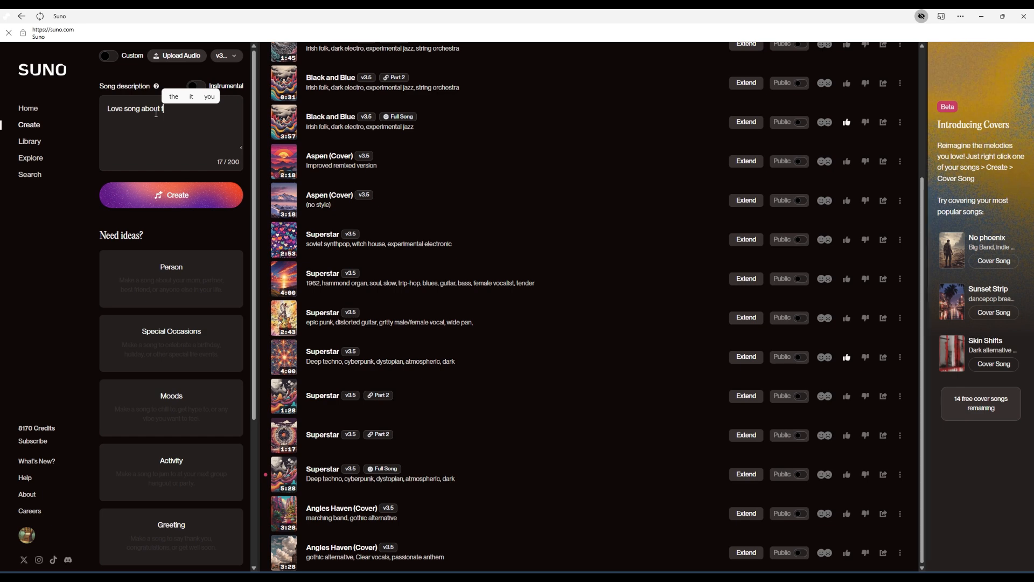
type("rogs")
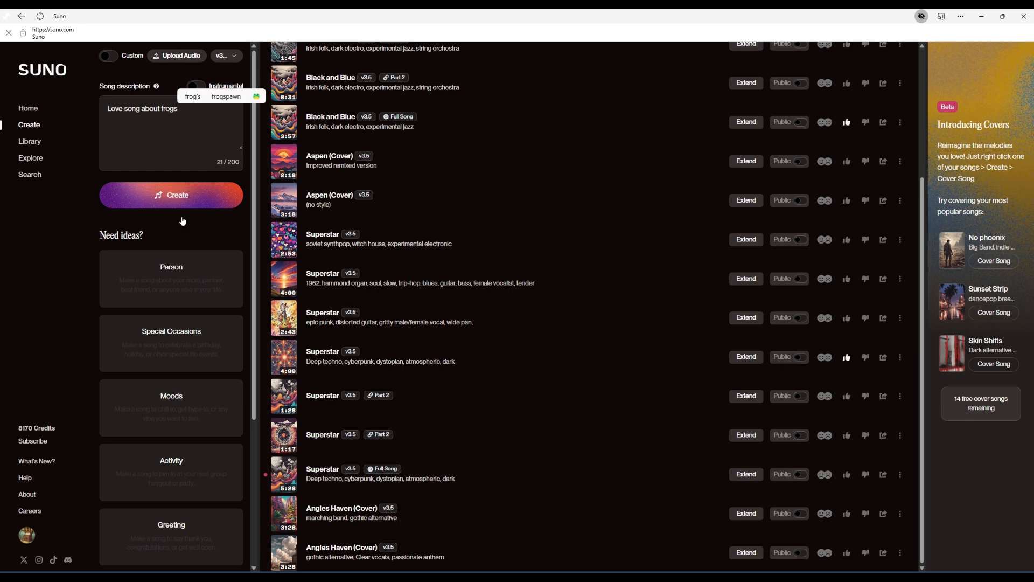
left_click(190, 202)
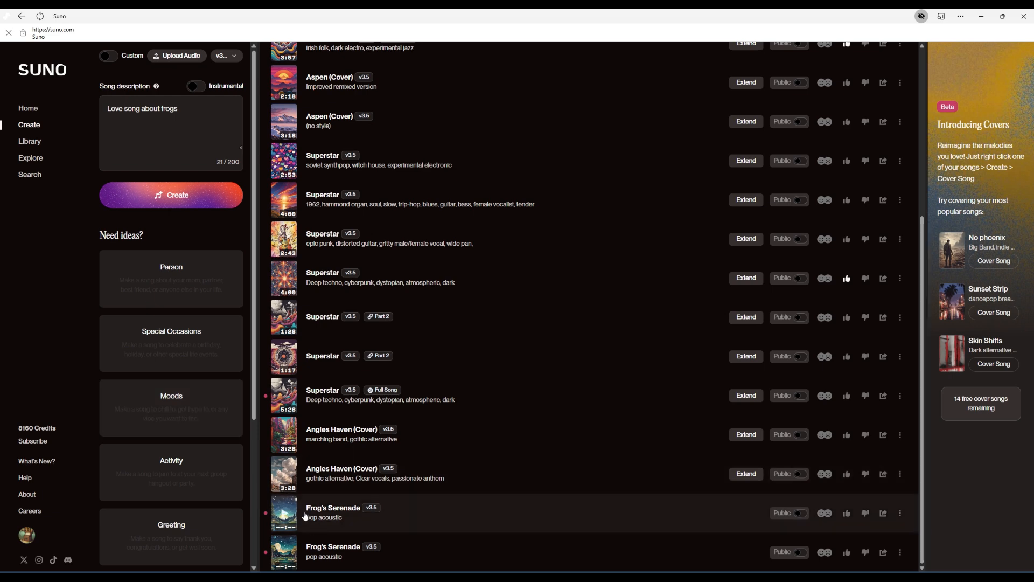
Step: Listen to both generated Frog's Serenade songs in turn and pause playback
left_click(285, 517)
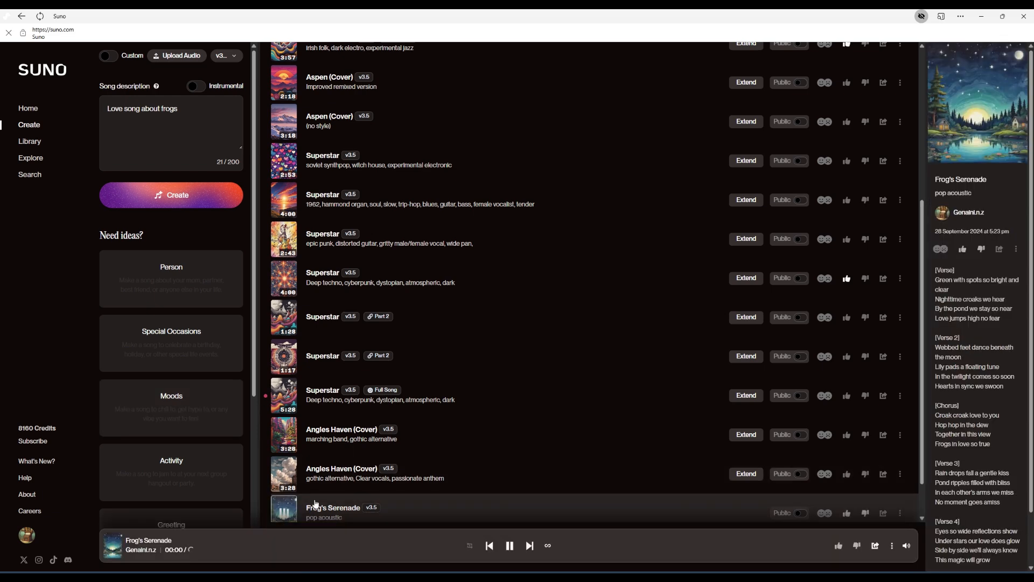
scroll(318, 504, "down", 1)
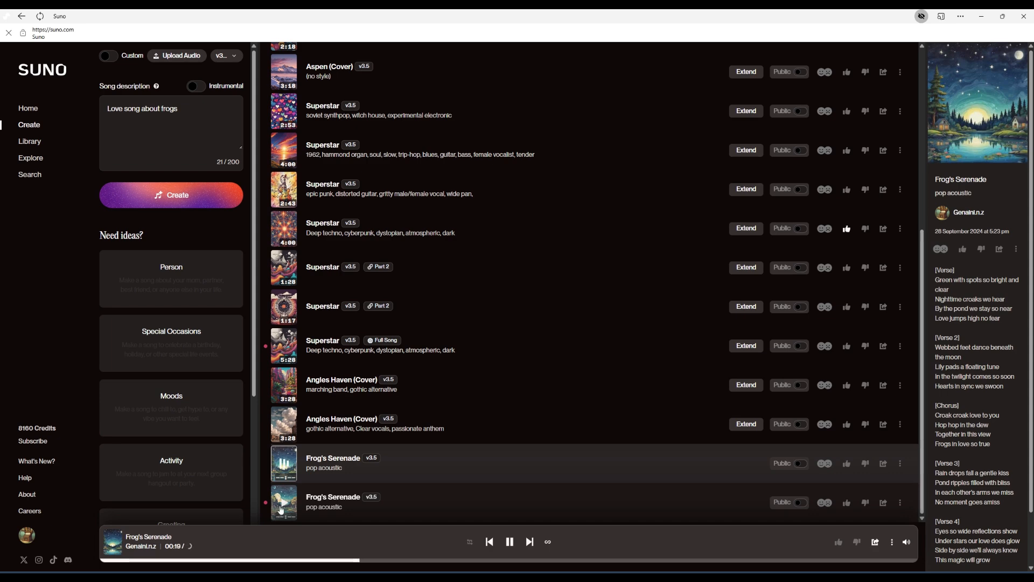
left_click(281, 508)
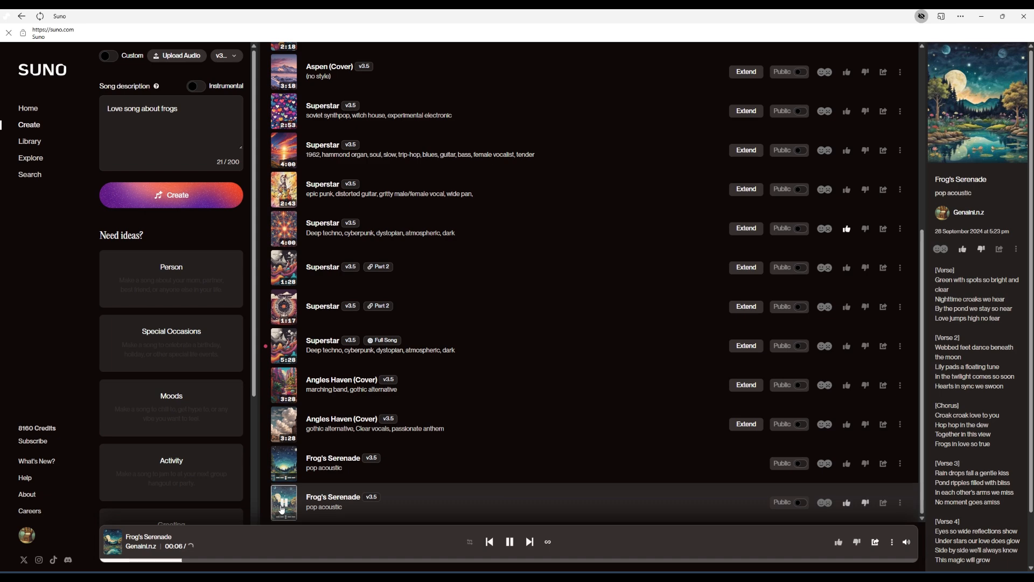
left_click(510, 542)
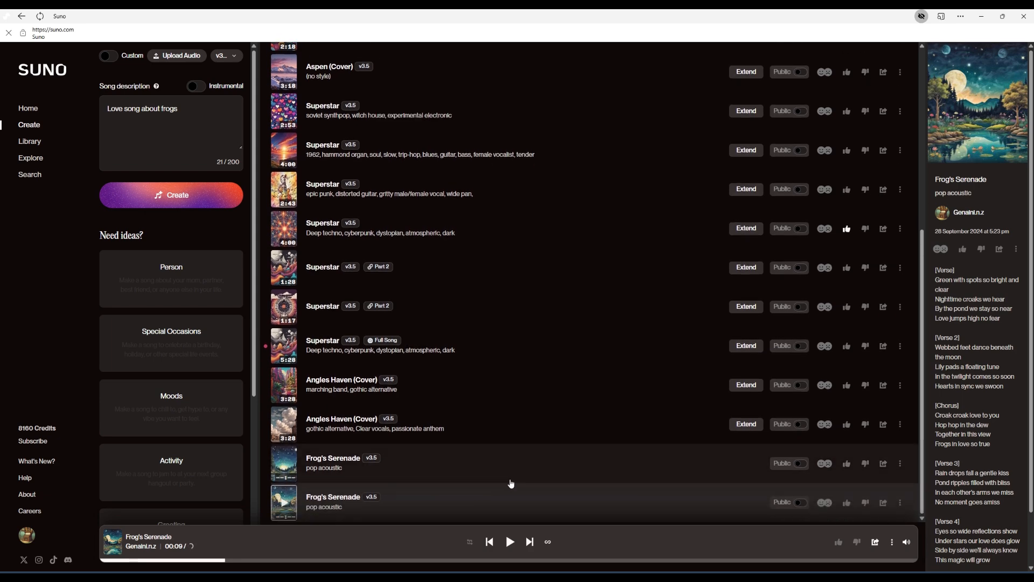
Step: Show the first Frog's Serenade song's details and view its feedback choices without submitting any
left_click(576, 475)
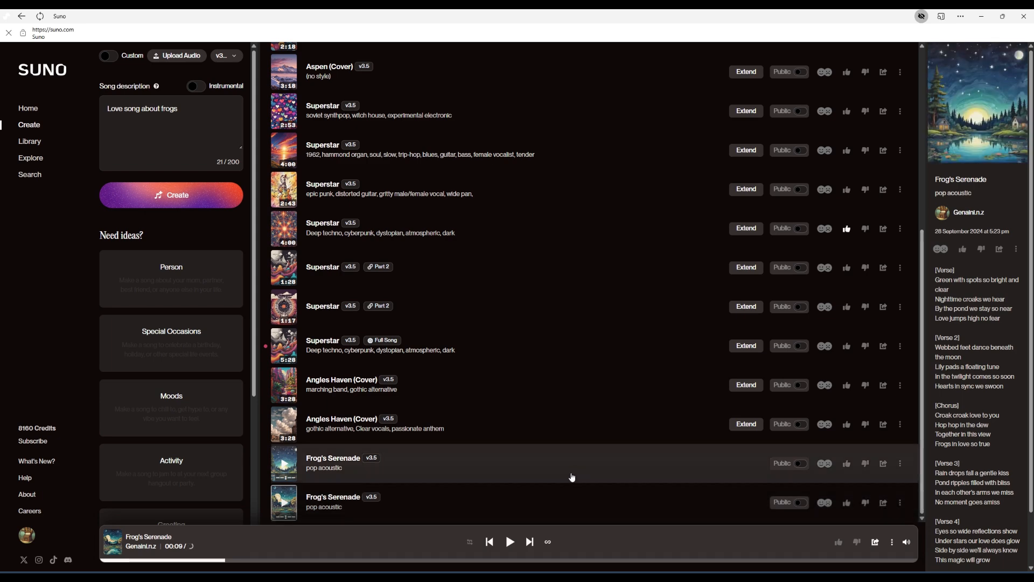
left_click(676, 504)
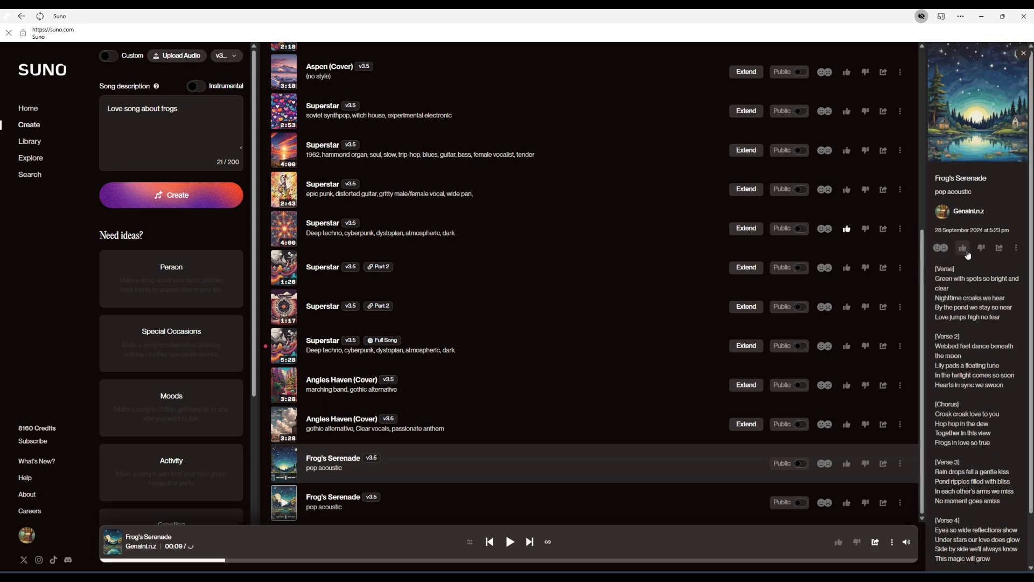
left_click(936, 252)
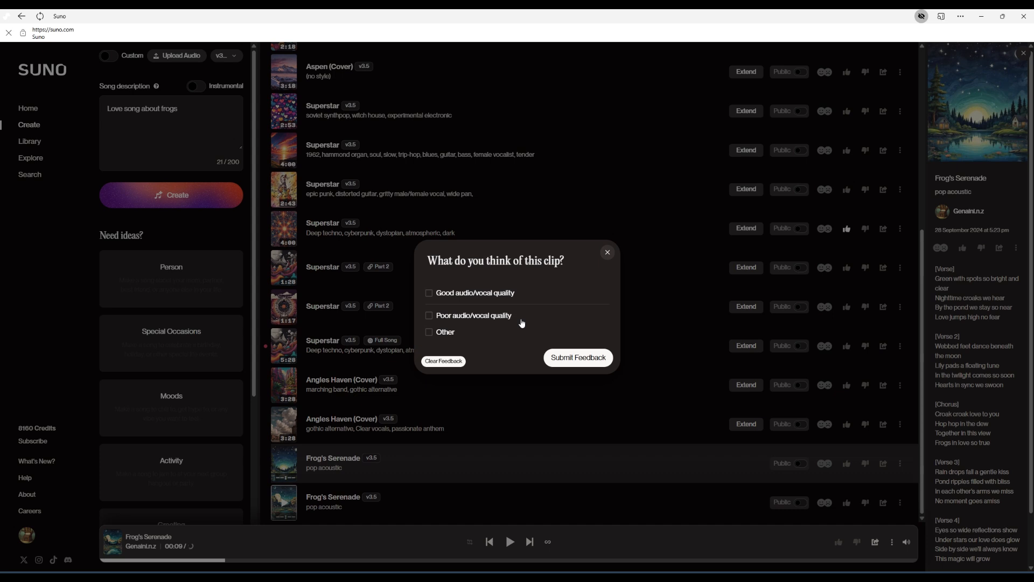
left_click(609, 253)
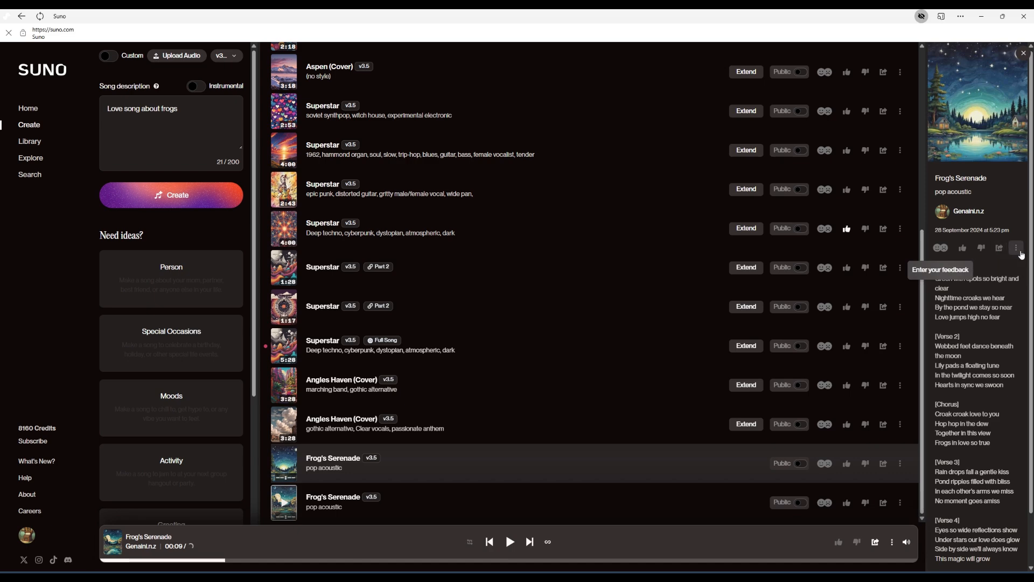
Step: View the first Frog's Serenade's Create options, visit its song page and return to its details on the Create page
left_click(1017, 249)
mouse_move(993, 274)
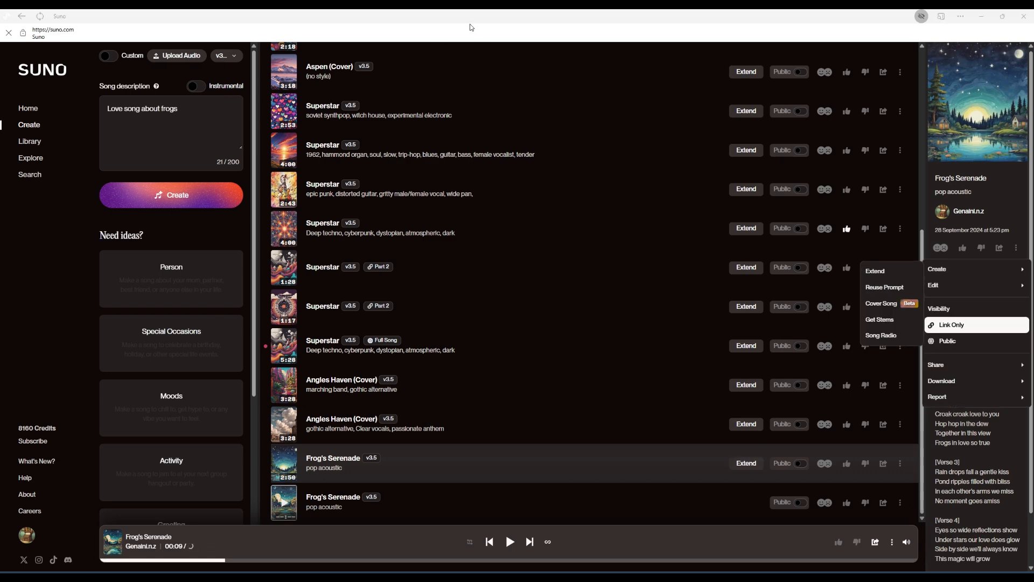
left_click(484, 473)
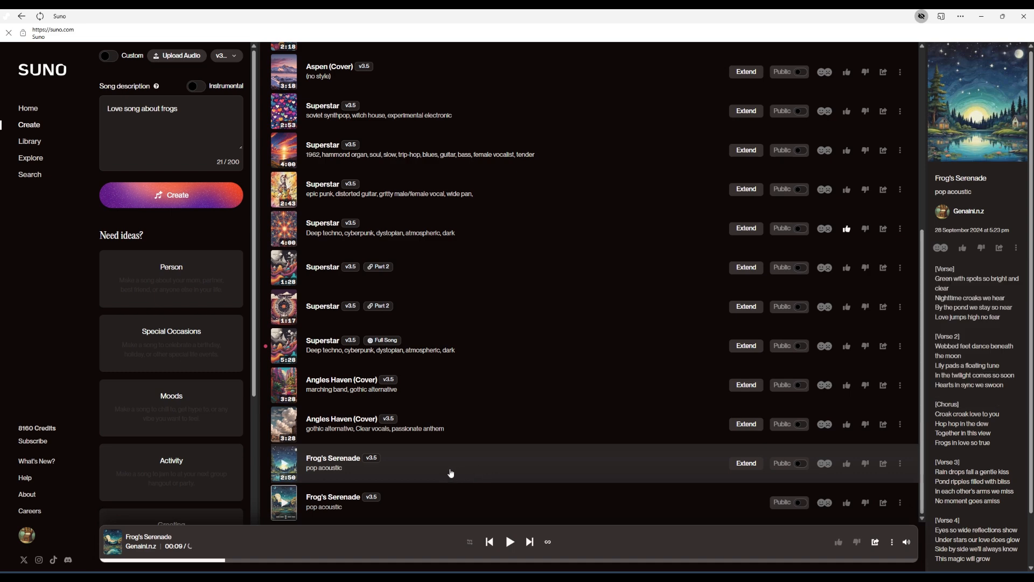
left_click(334, 461)
key("alt+Left")
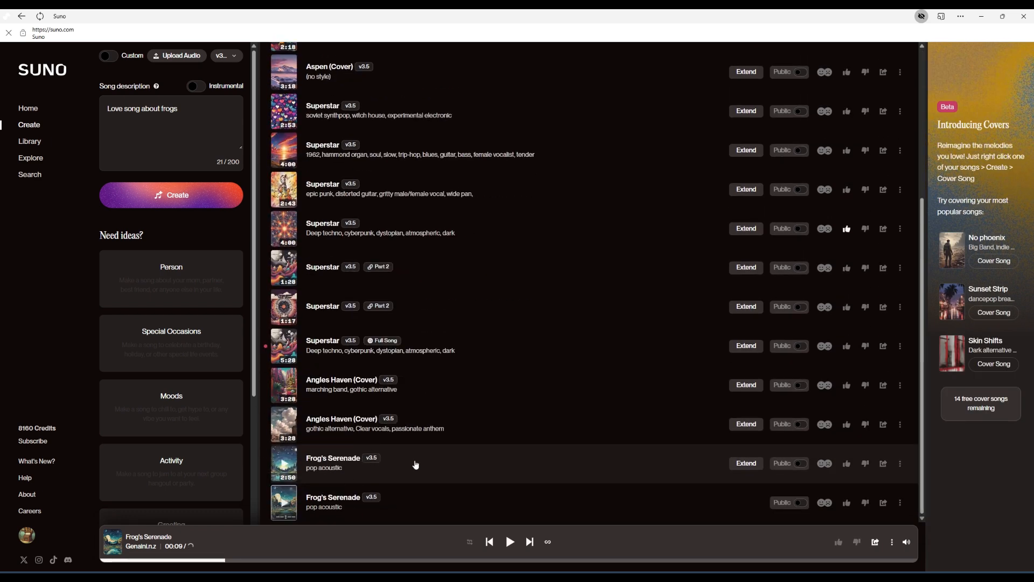
left_click(415, 464)
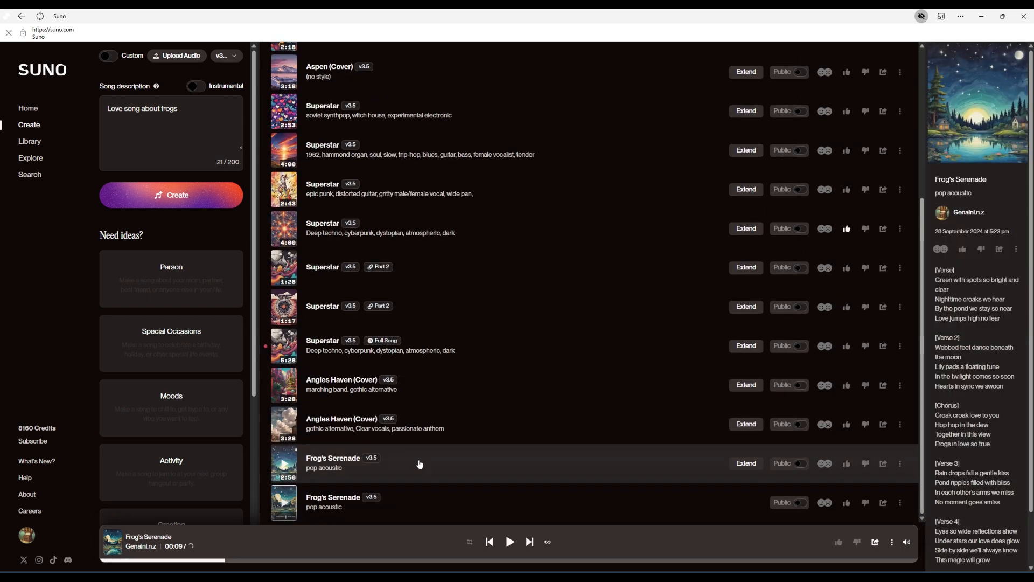
Step: Try extending the first Frog's Serenade with the start point set to 02:35, and remove the song from the extension form
left_click(1015, 251)
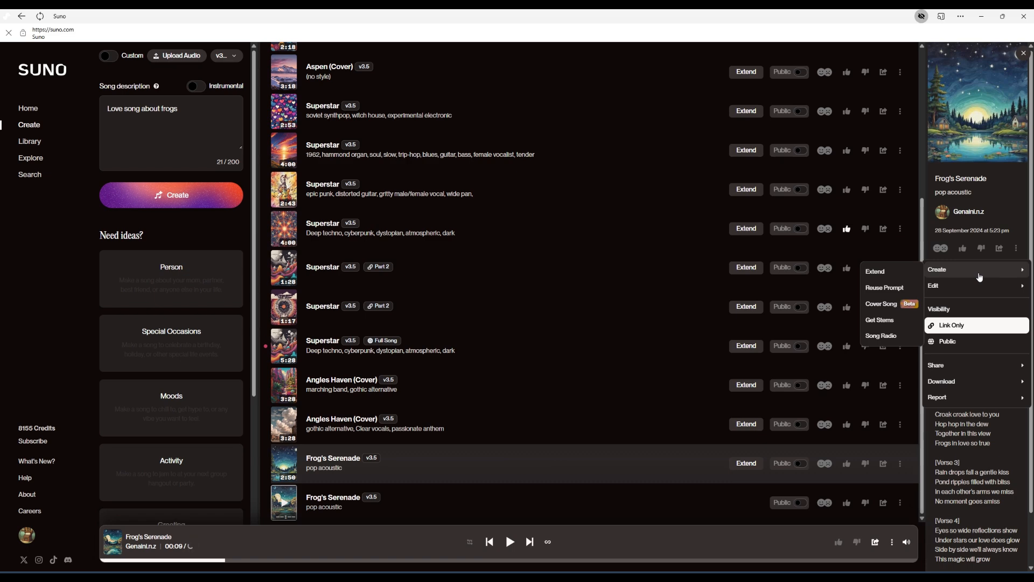
left_click(877, 273)
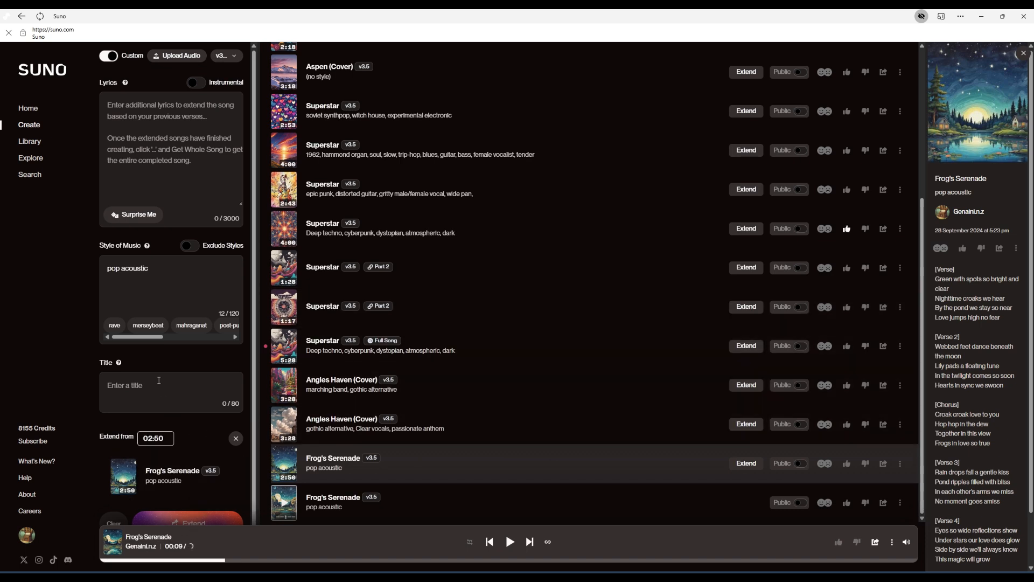
left_click(144, 441)
left_click(158, 438)
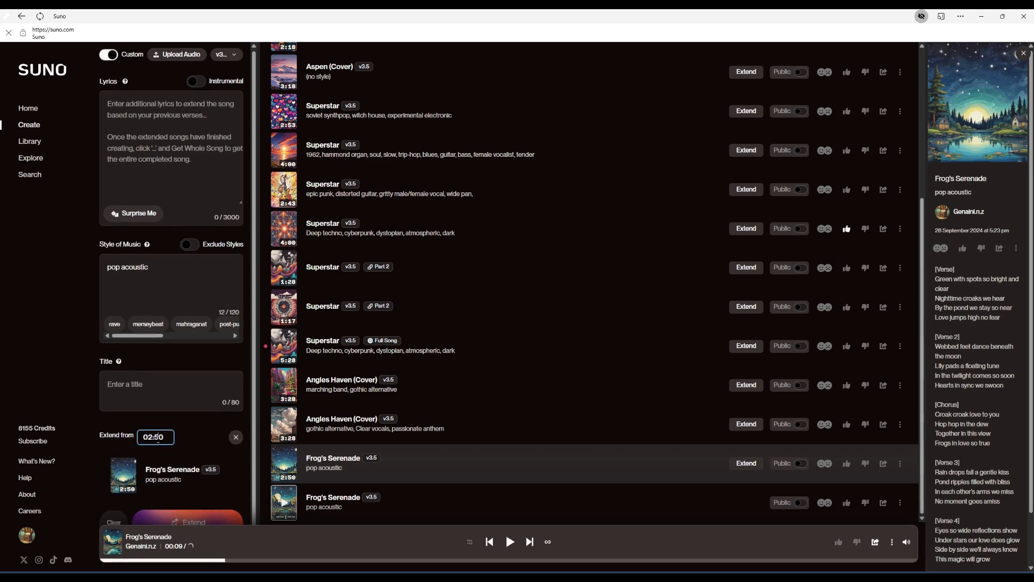
key("Delete")
key("BackSpace")
key("BackSpace")
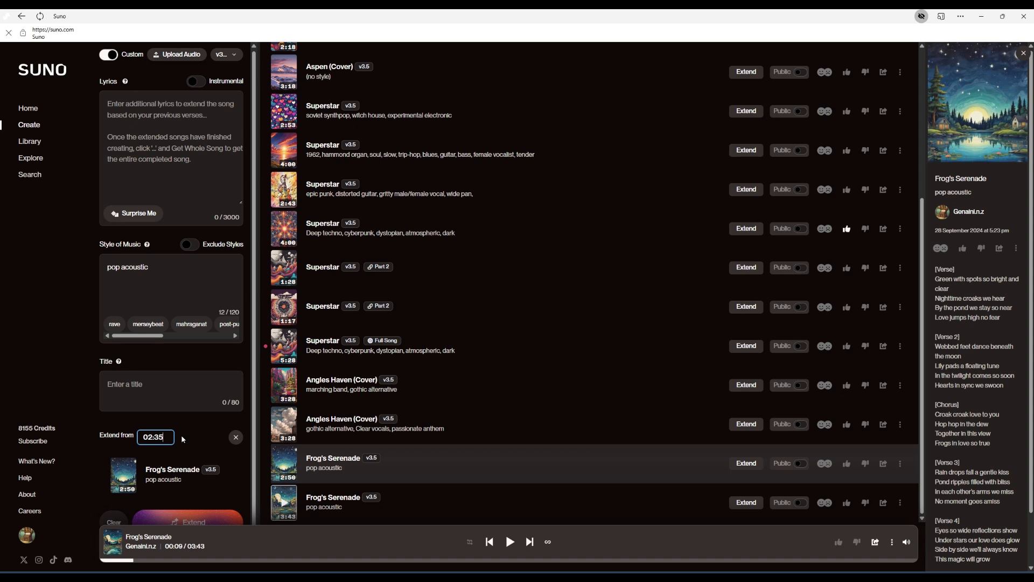
left_click(236, 438)
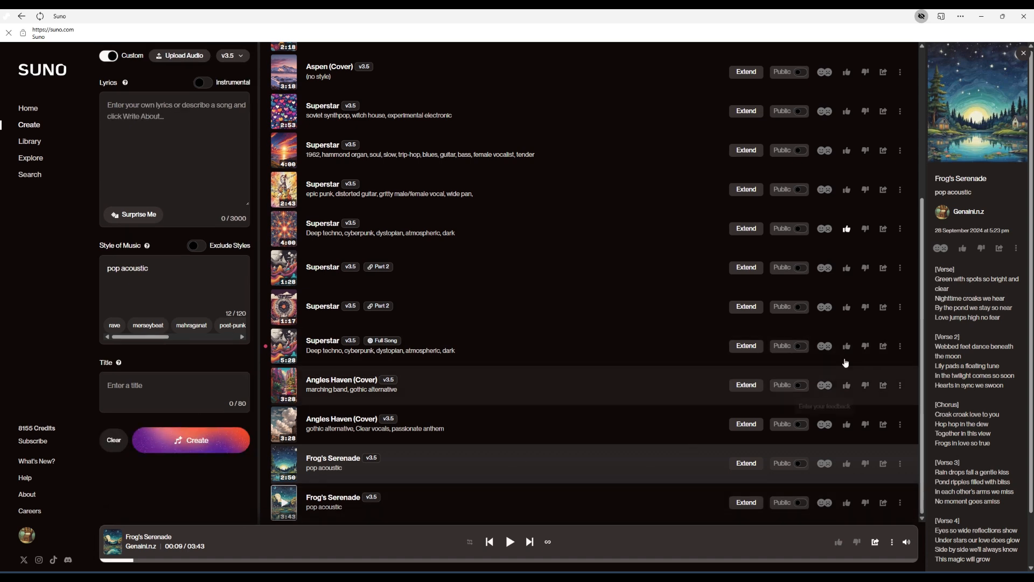
Step: Reuse the first Frog's Serenade's prompt and add post-punk, gothic alternative, medieval rock and mandolin to its music style
left_click(1013, 254)
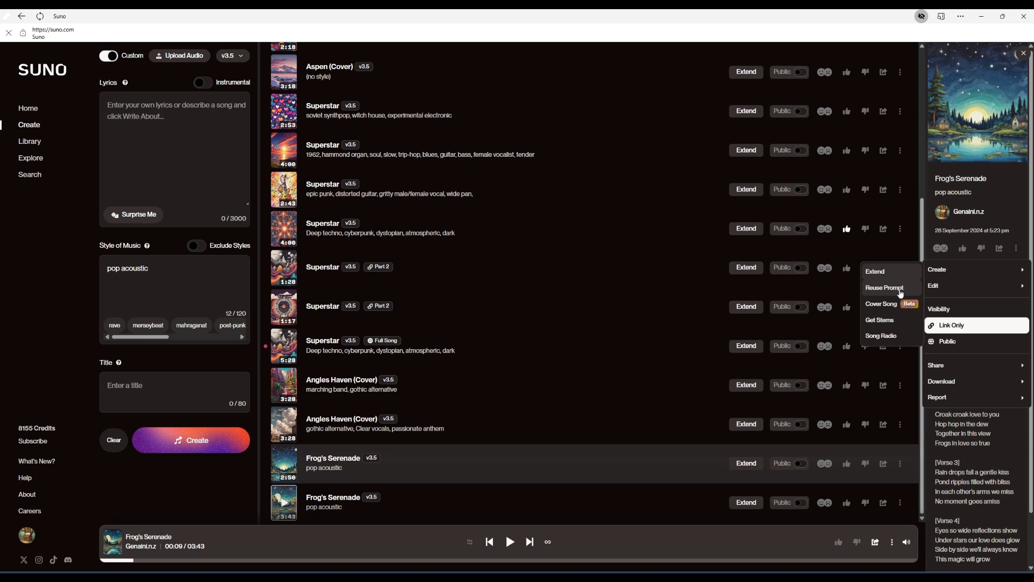
left_click(900, 289)
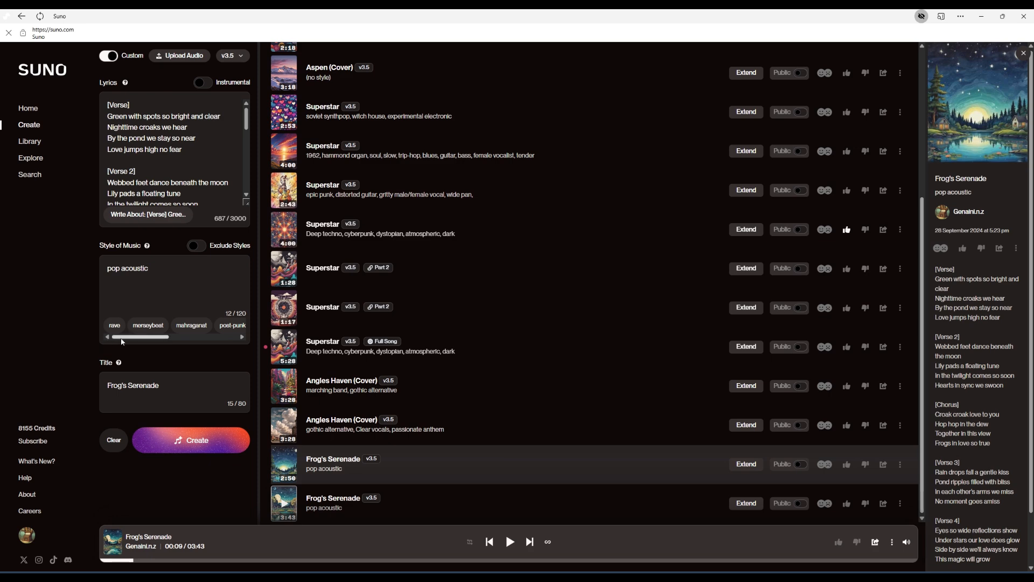
left_click_drag(128, 337, 98, 361)
left_click(218, 329)
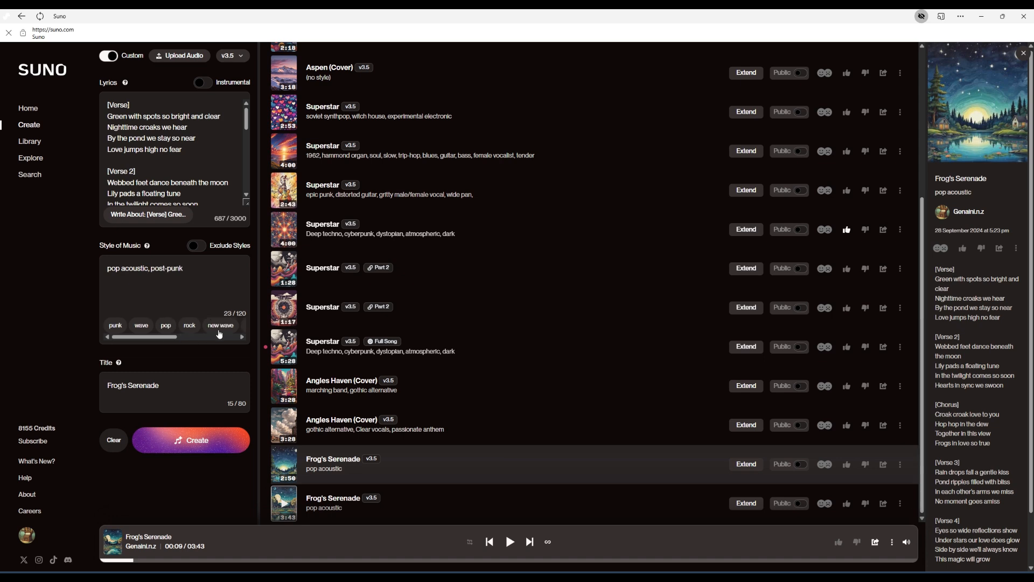
left_click_drag(186, 341, 222, 340)
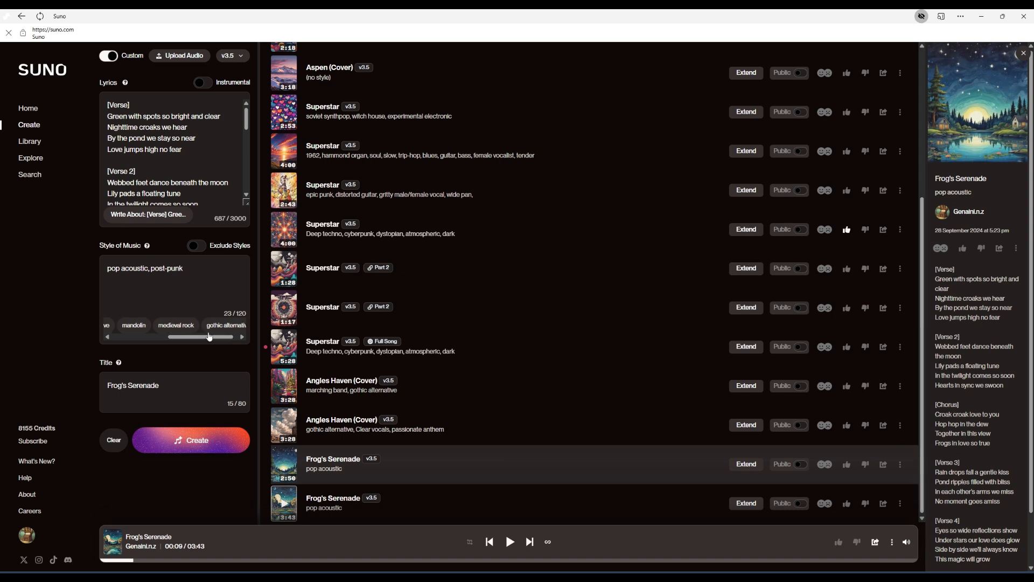
left_click(224, 327)
left_click(174, 330)
left_click(142, 327)
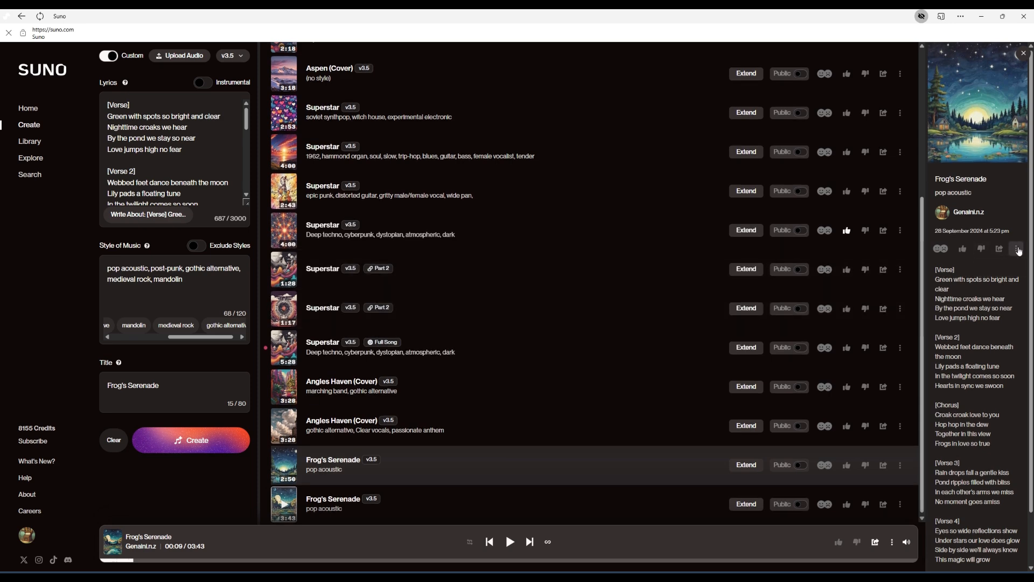
Step: View the first Frog's Serenade's Create options, play a few seconds of the song and pause it
left_click(1016, 249)
mouse_move(989, 274)
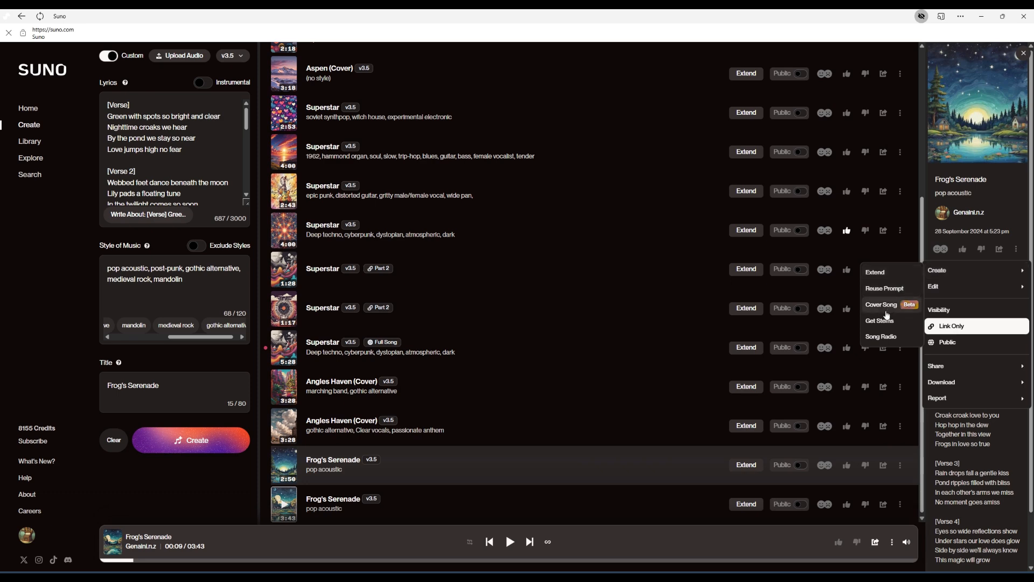
left_click(286, 469)
left_click(286, 469)
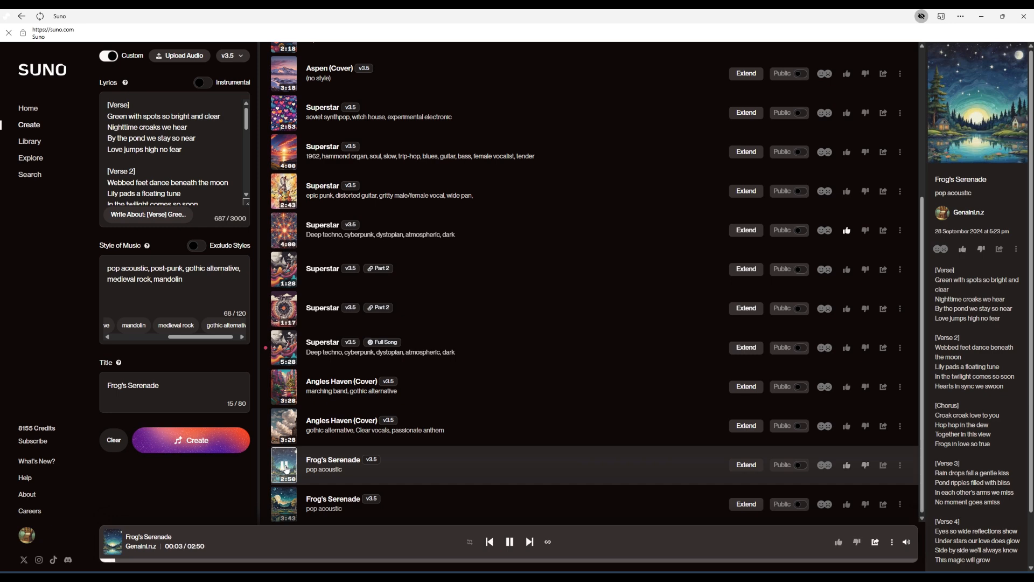
left_click(286, 469)
Step: Get separate vocal and instrumental stems of the first Frog's Serenade
left_click(1018, 249)
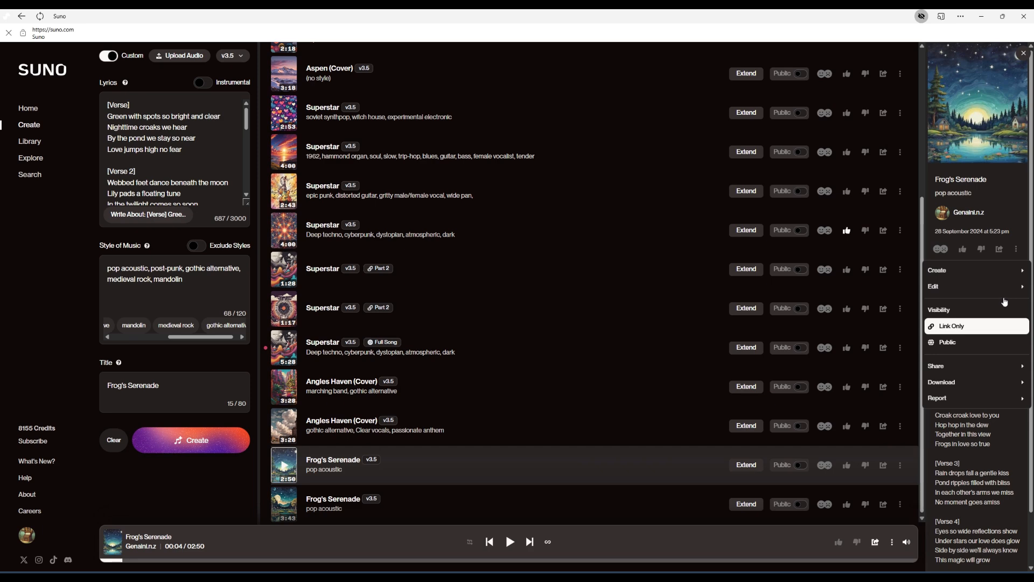
mouse_move(1010, 273)
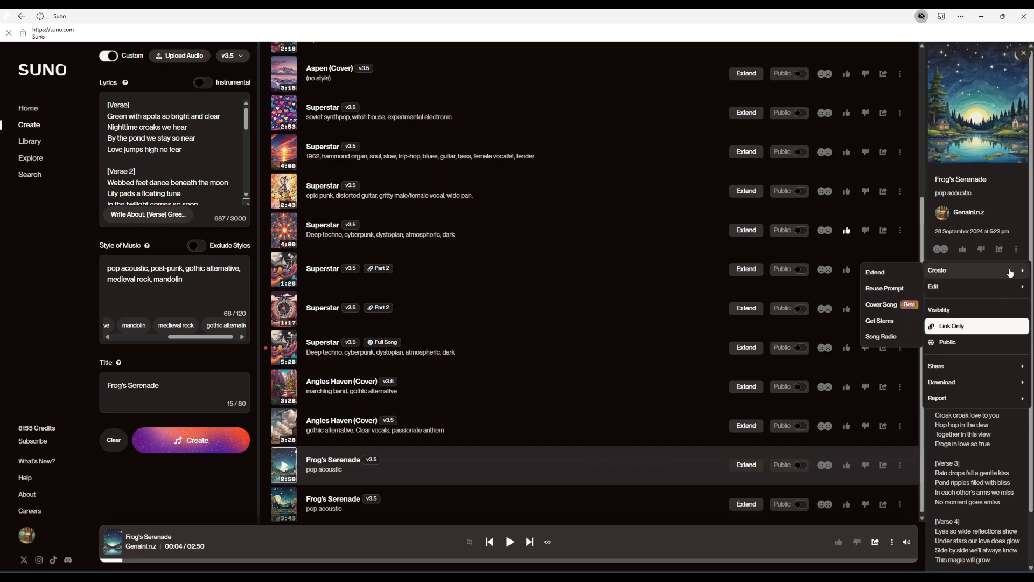
left_click(907, 323)
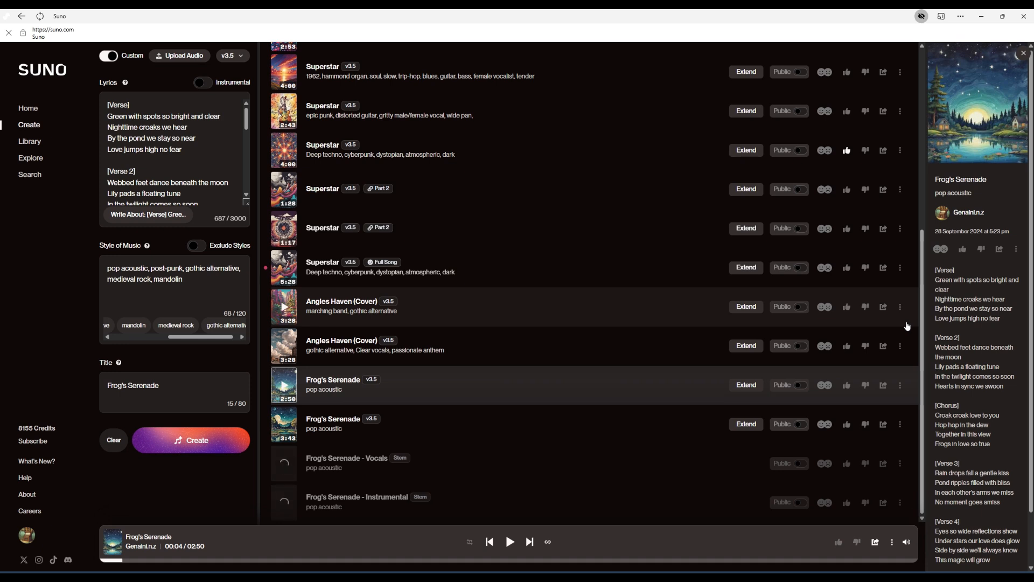
Step: Visit the song radio based on the first Frog's Serenade and return to the Create page's song list
left_click(1015, 250)
mouse_move(948, 271)
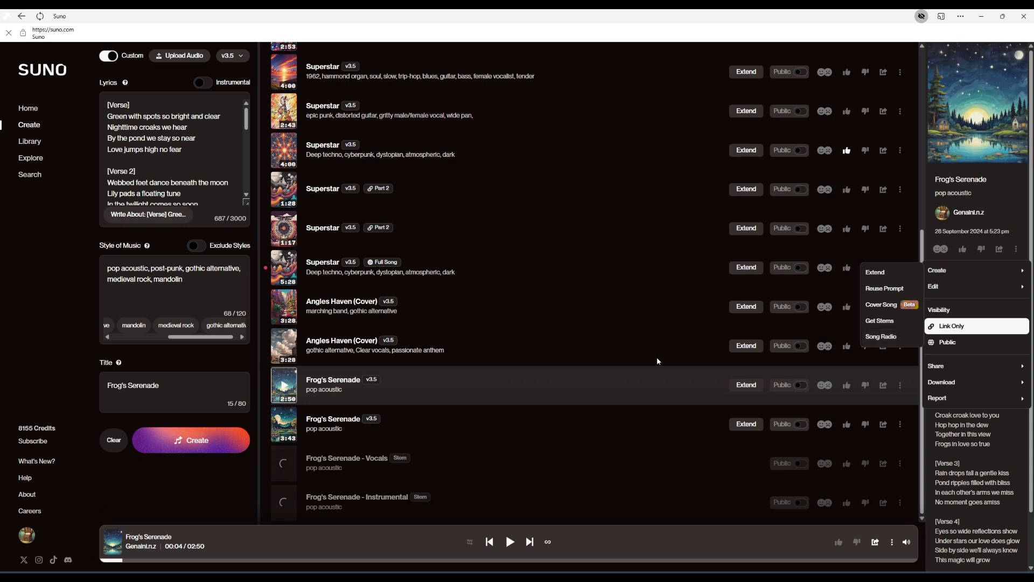
left_click(874, 336)
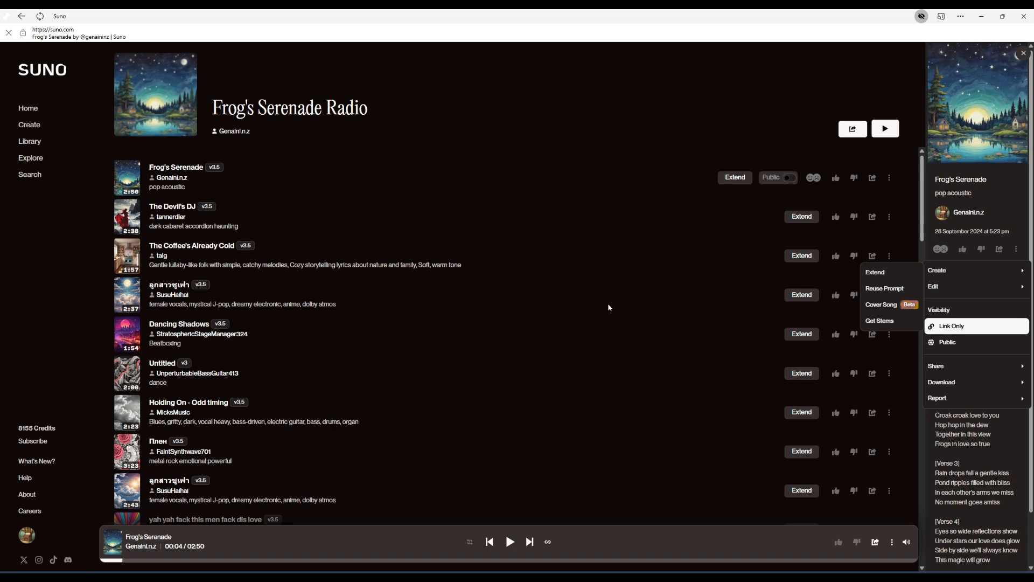
key("alt+Left")
scroll(544, 305, "down", 4)
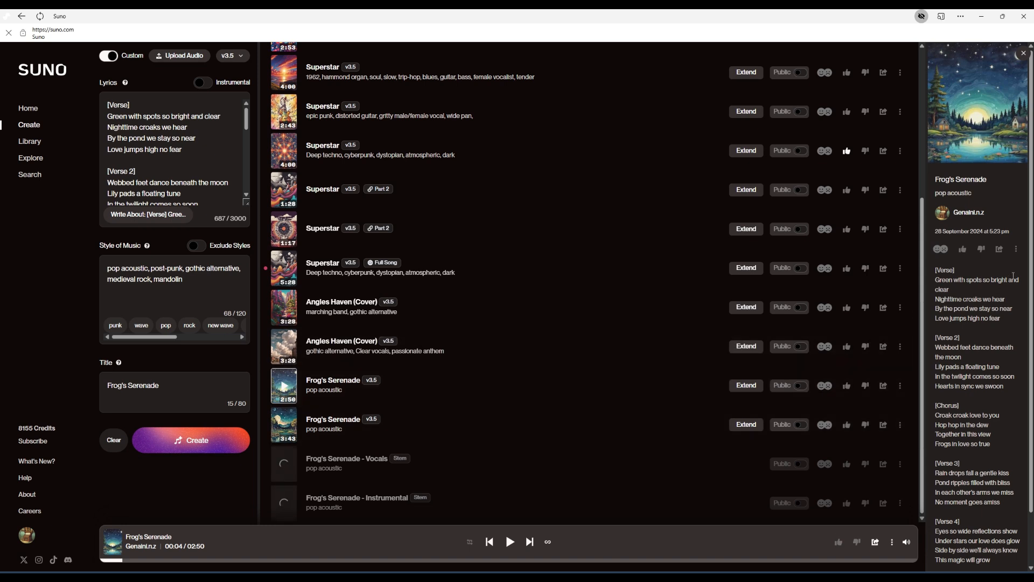
Step: View the first Frog's Serenade's edit options and inspect its editable song details without submitting changes
left_click(1018, 250)
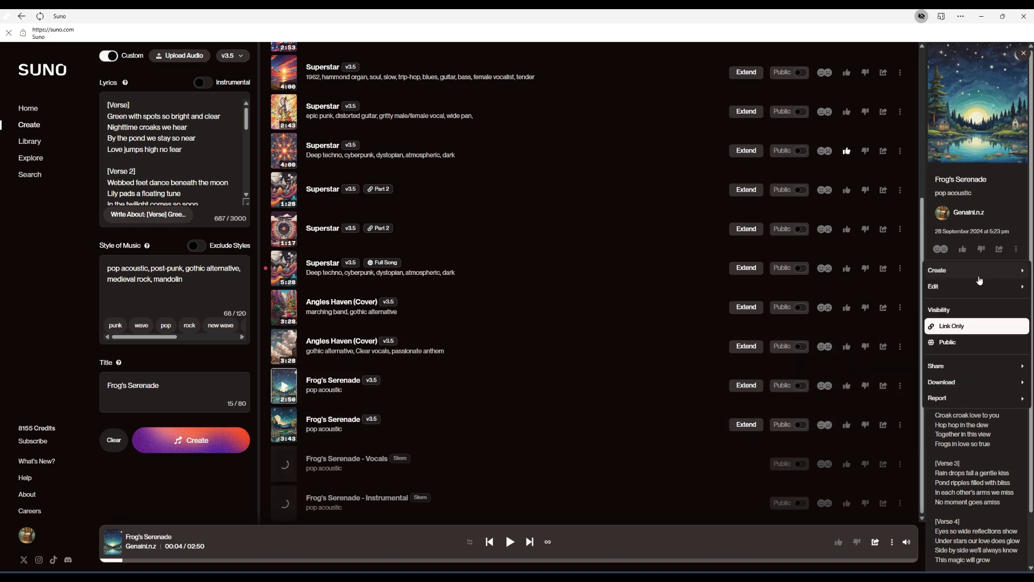
mouse_move(967, 297)
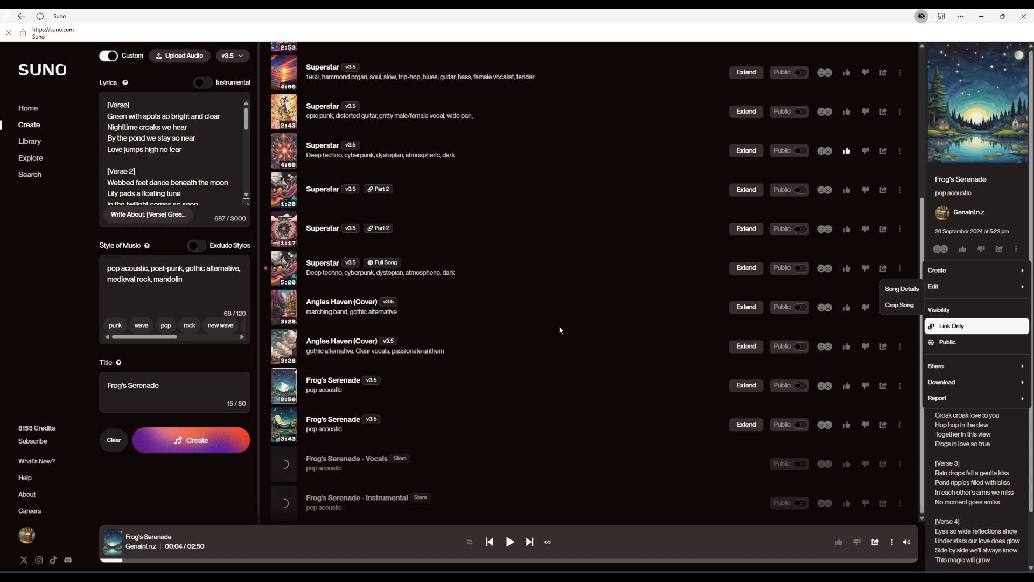
left_click(504, 399)
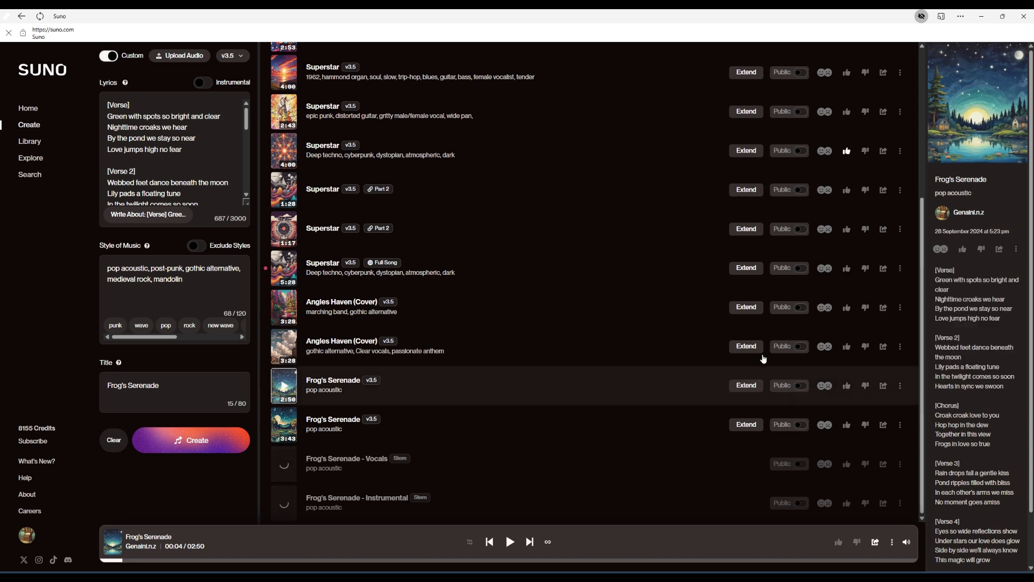
left_click(1015, 249)
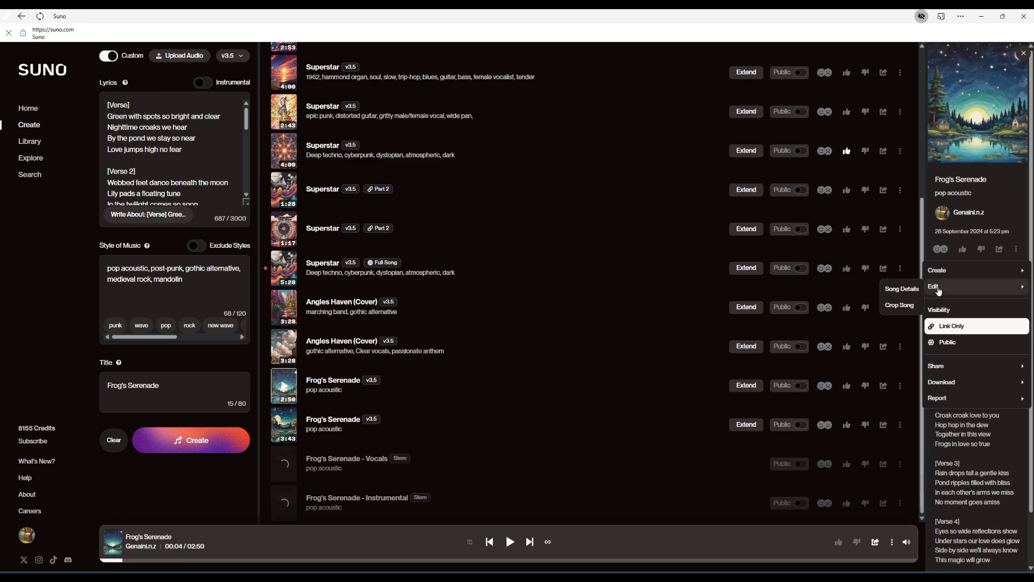
left_click(895, 290)
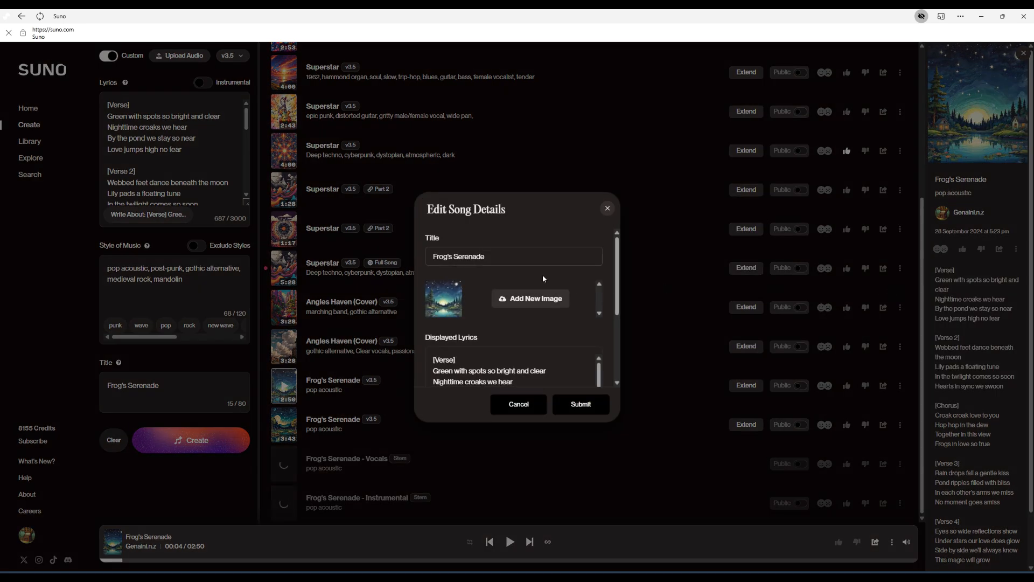
scroll(497, 314, "down", 10)
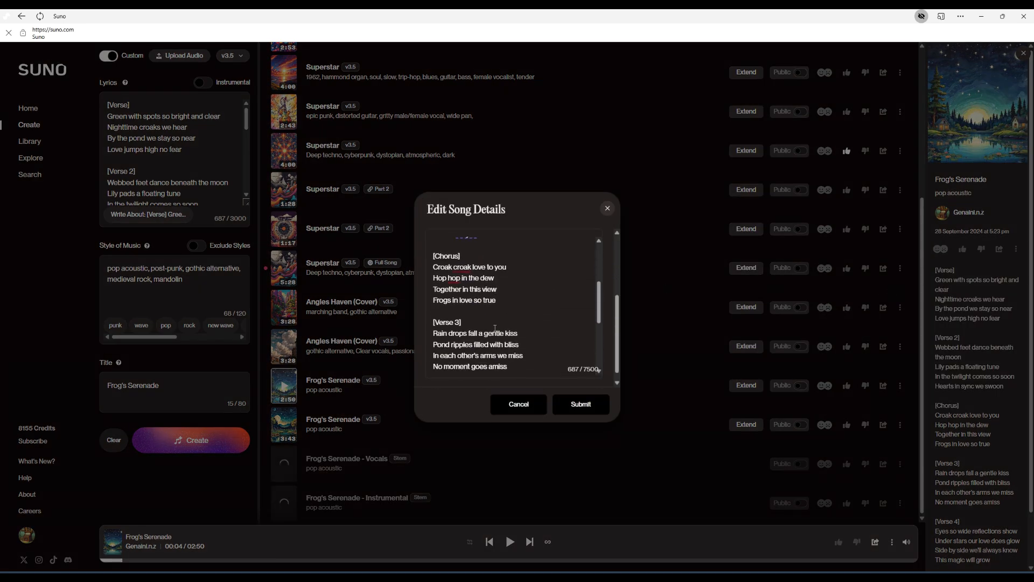
scroll(495, 327, "up", 6)
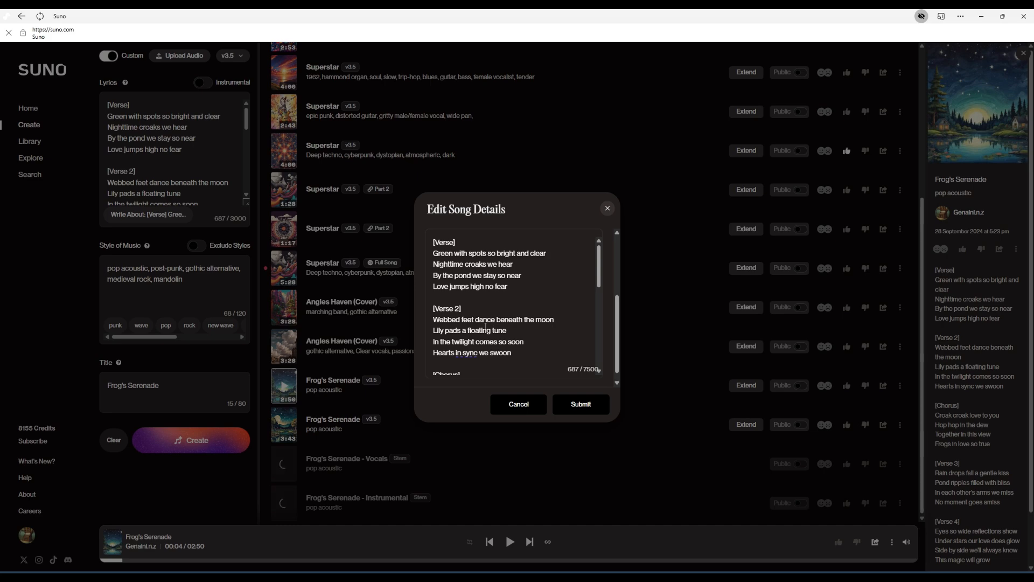
left_click(517, 404)
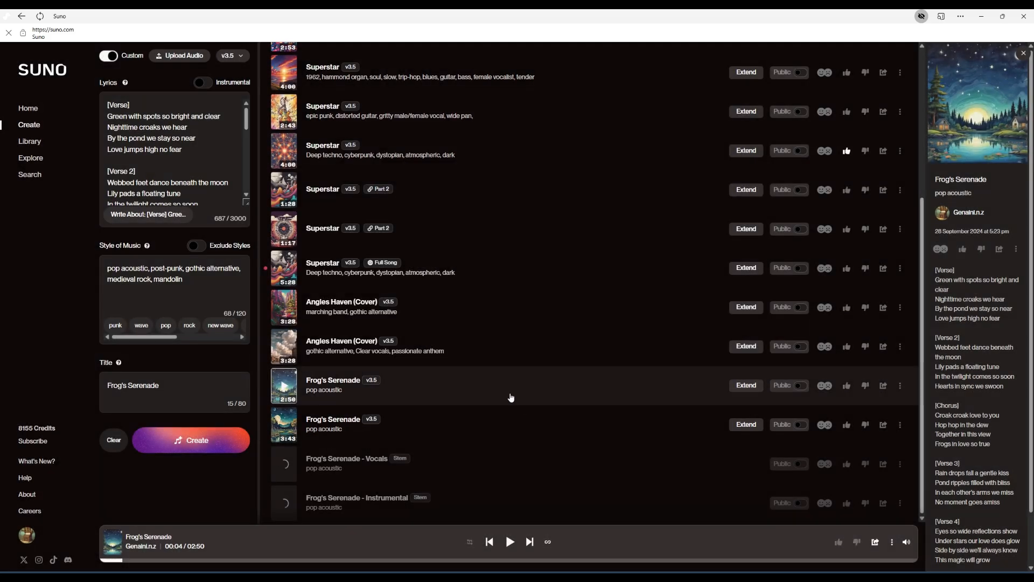
Step: View the available model versions, reopen the first Frog's Serenade's details editor to review the title, image and all displayed lyrics, and cancel
left_click(232, 61)
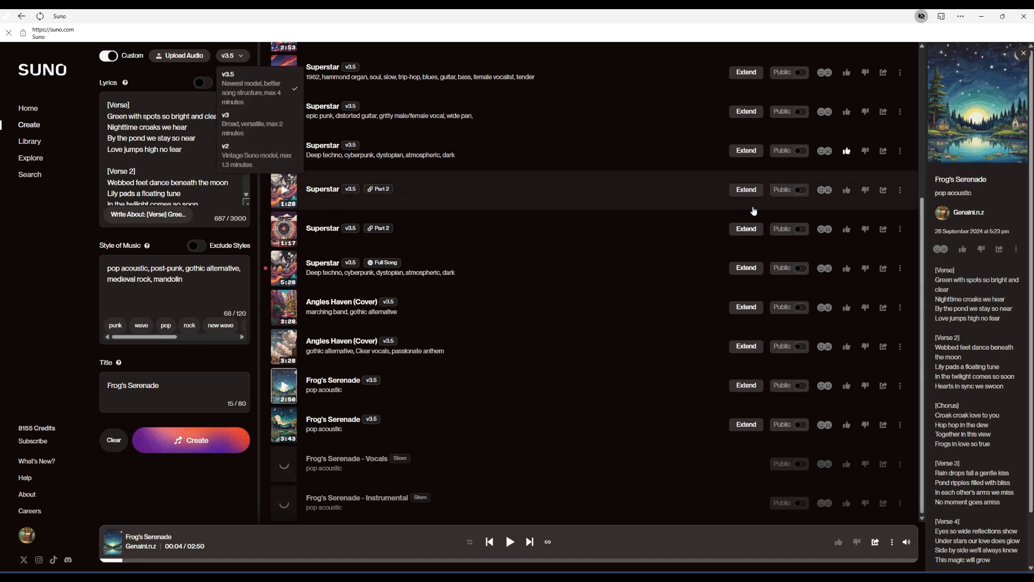
left_click(1016, 249)
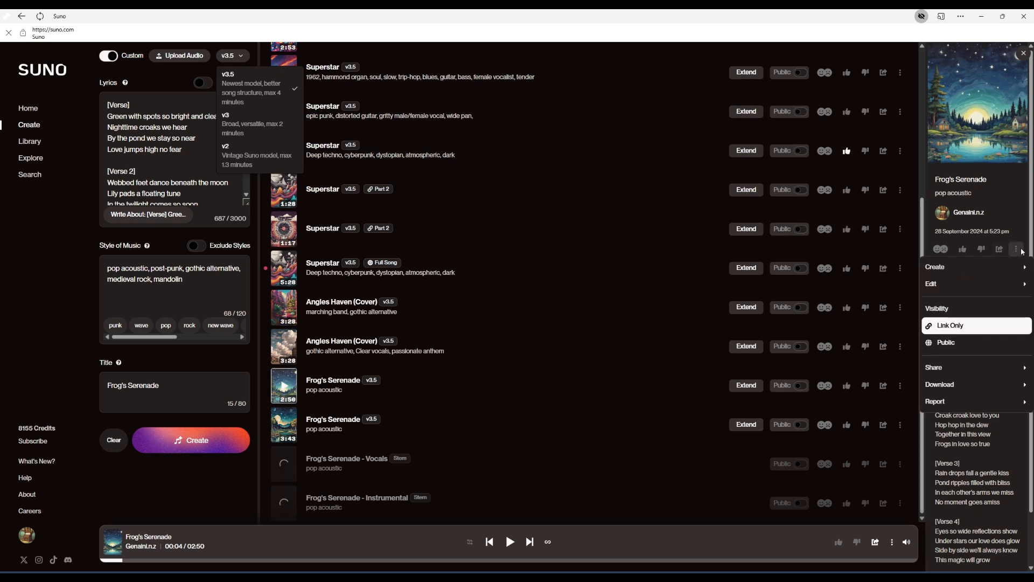
mouse_move(967, 289)
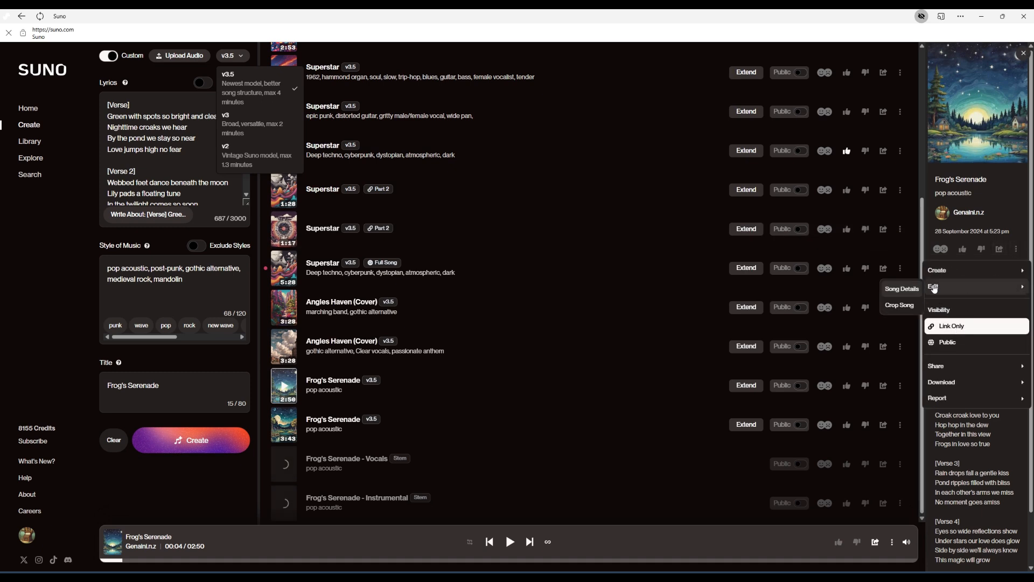
left_click(902, 291)
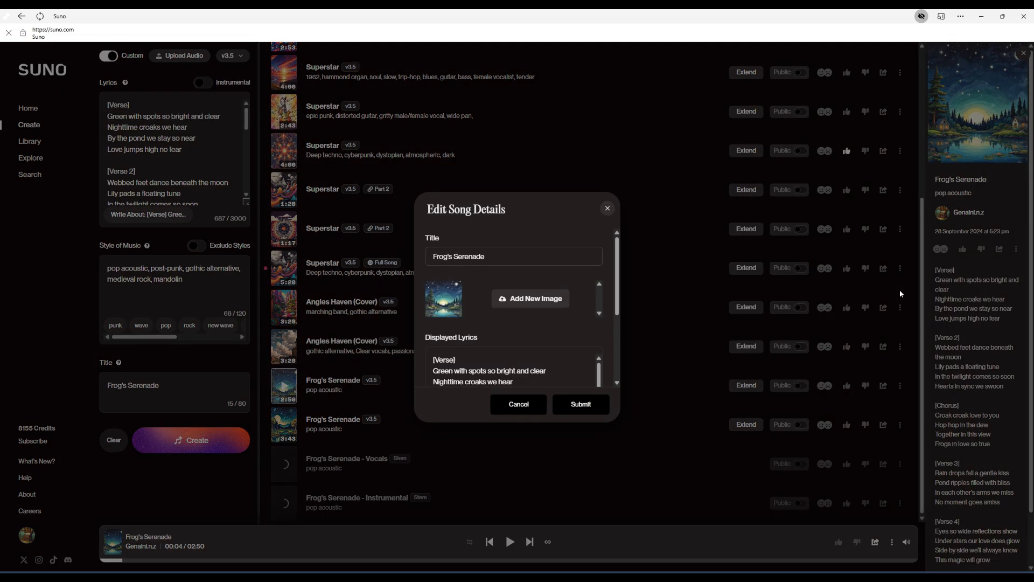
scroll(526, 370, "down", 5)
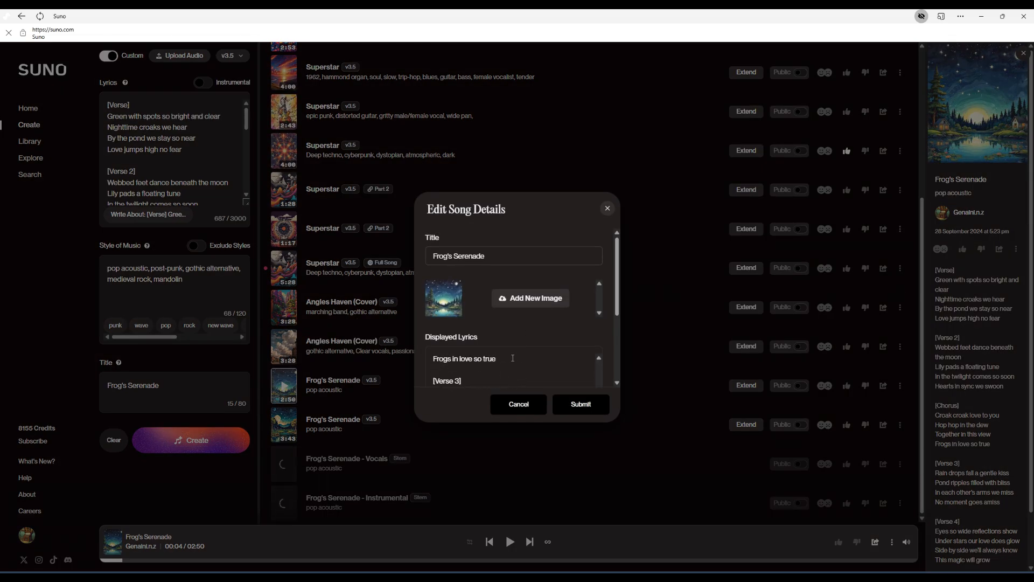
scroll(526, 371, "down", 1)
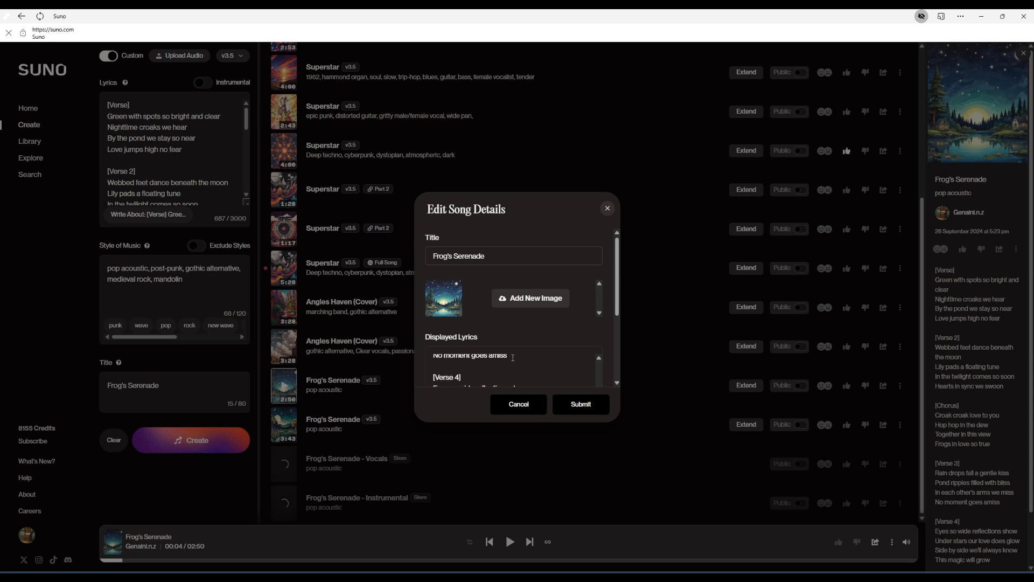
scroll(519, 350, "up", 5)
scroll(521, 350, "down", 5)
scroll(520, 349, "down", 5)
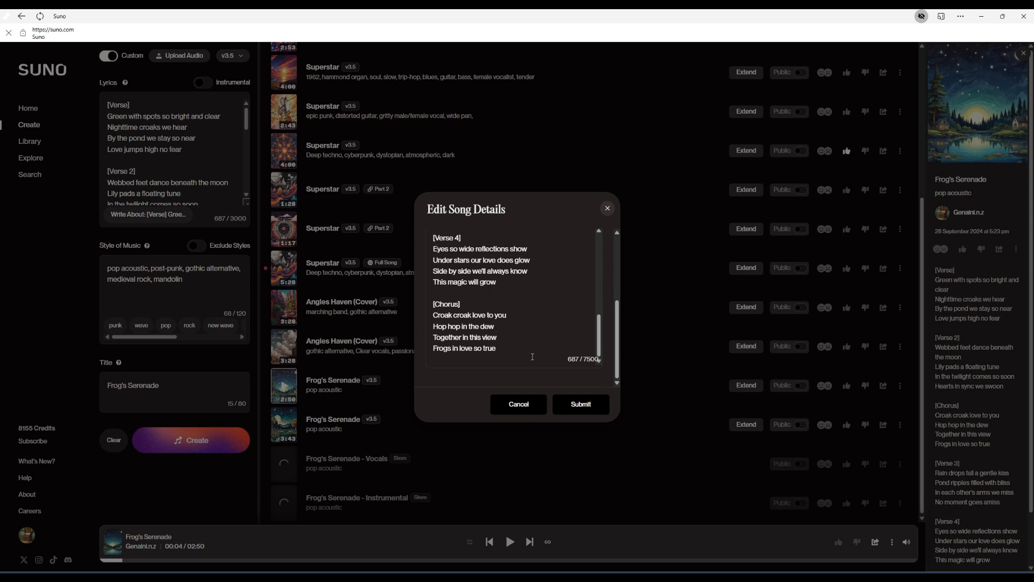
scroll(532, 356, "up", 10)
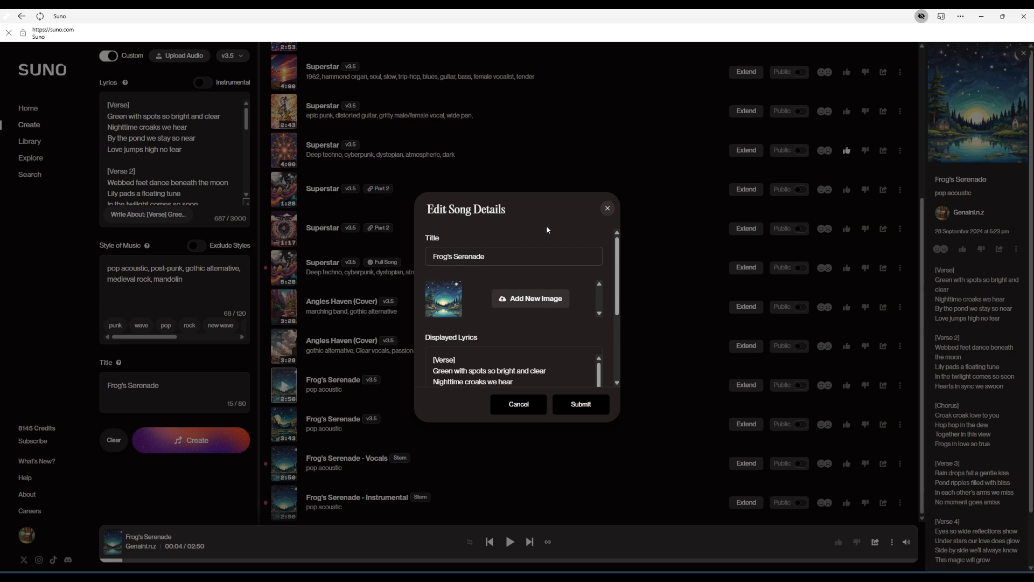
scroll(465, 306, "down", 2)
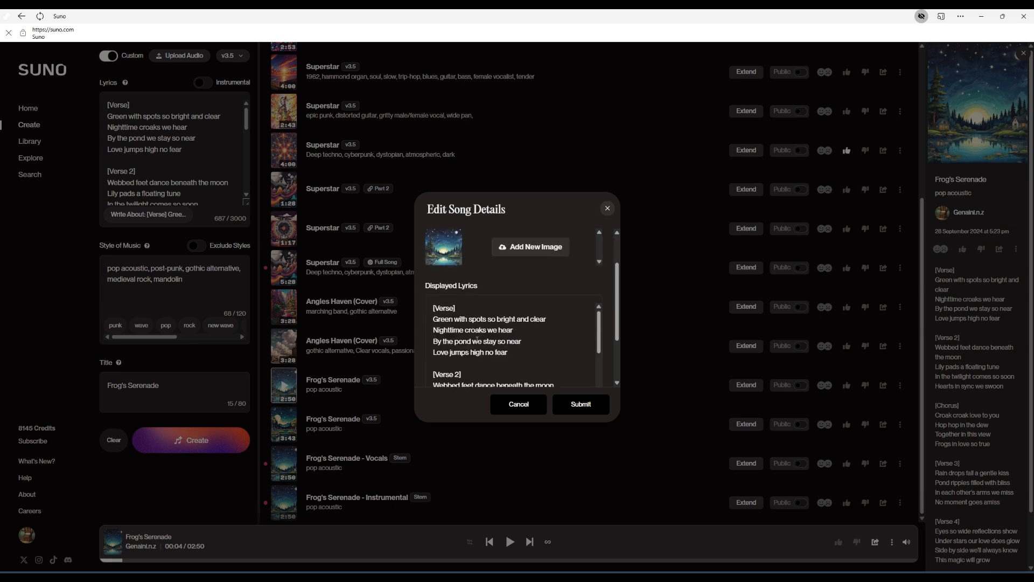
left_click(531, 405)
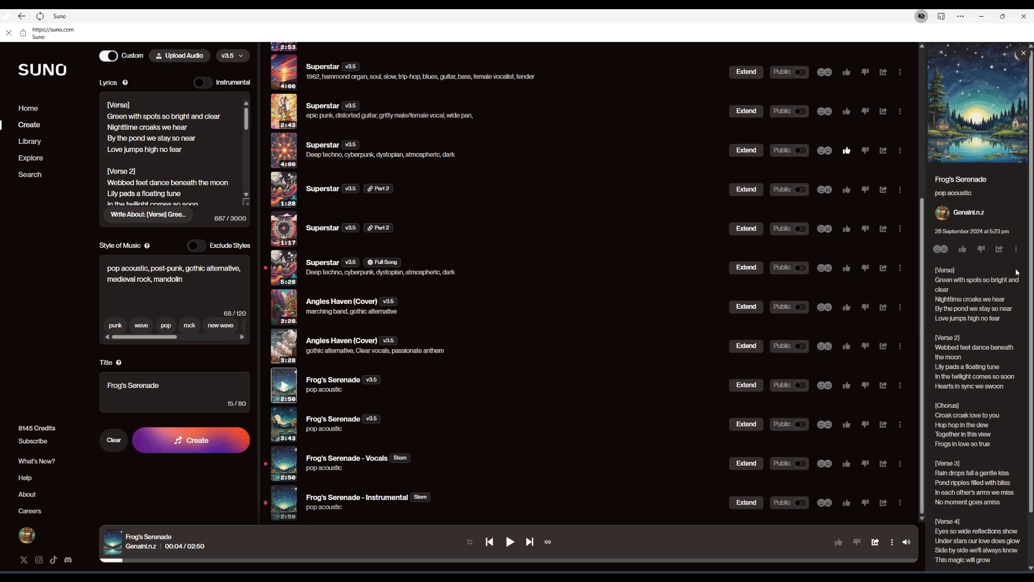
Step: Open the first Frog's Serenade in the Crop editor and examine its start and end time fields
left_click(1018, 250)
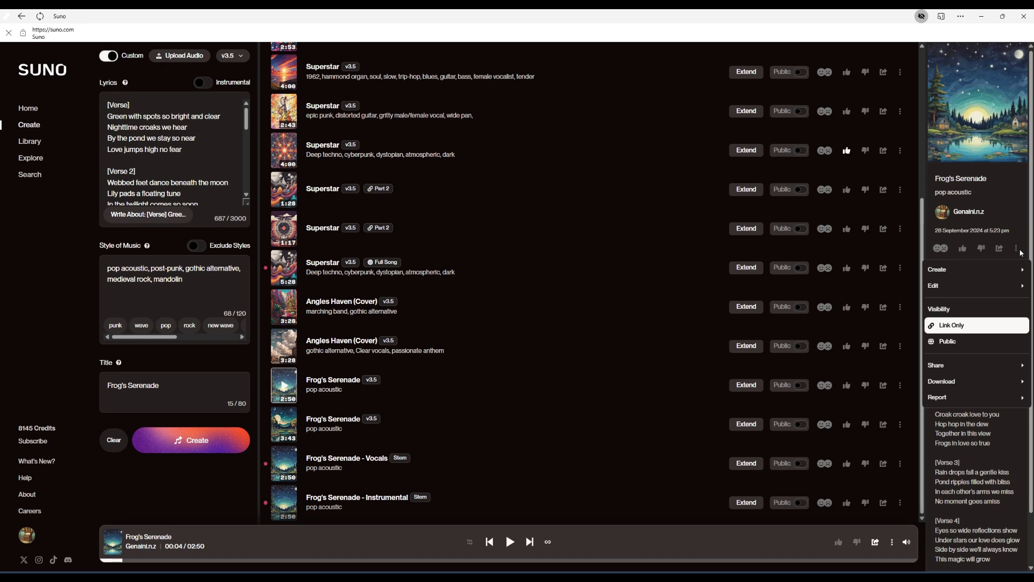
mouse_move(988, 294)
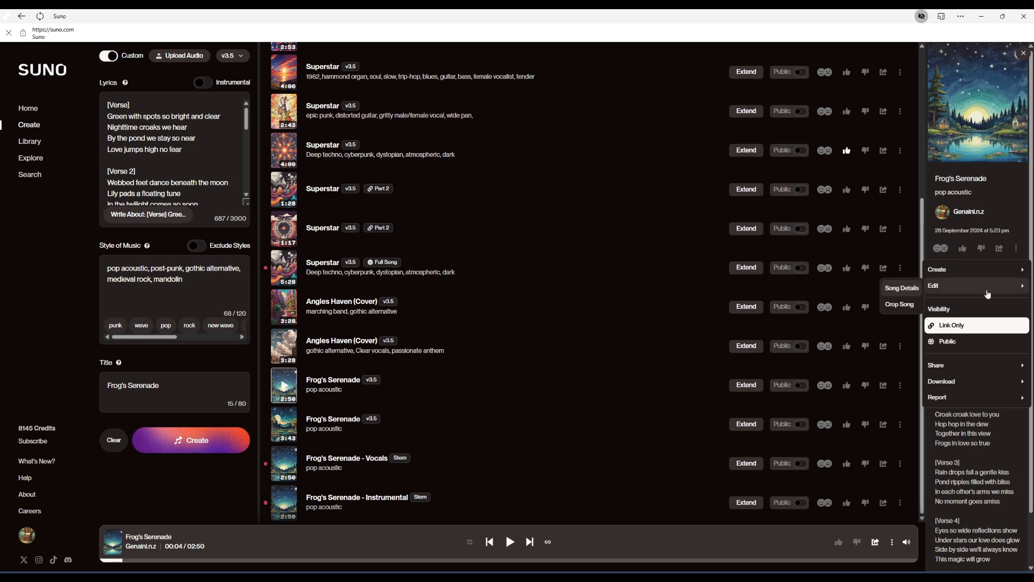
left_click(900, 305)
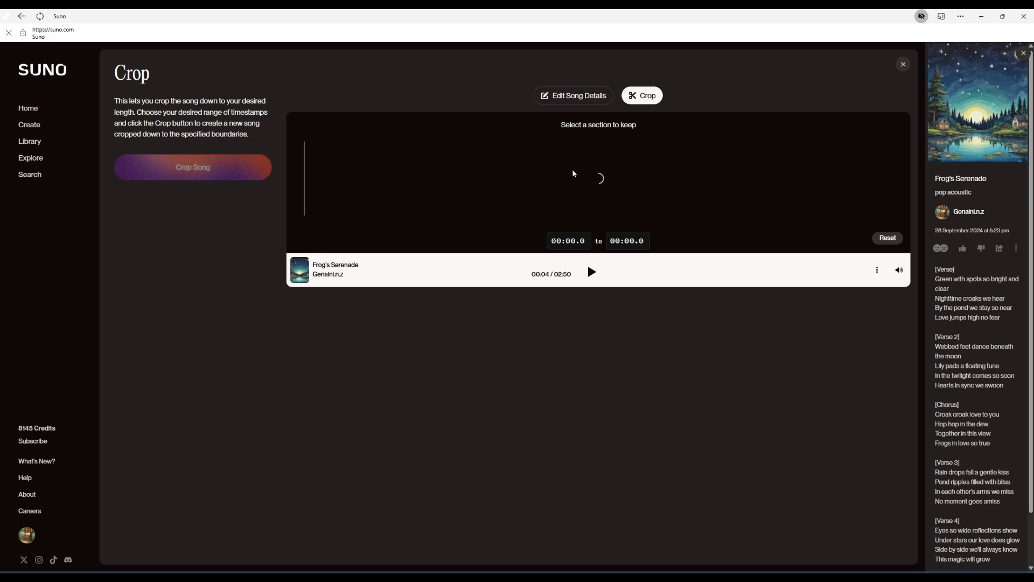
left_click(556, 239)
left_click_drag(626, 235, 667, 243)
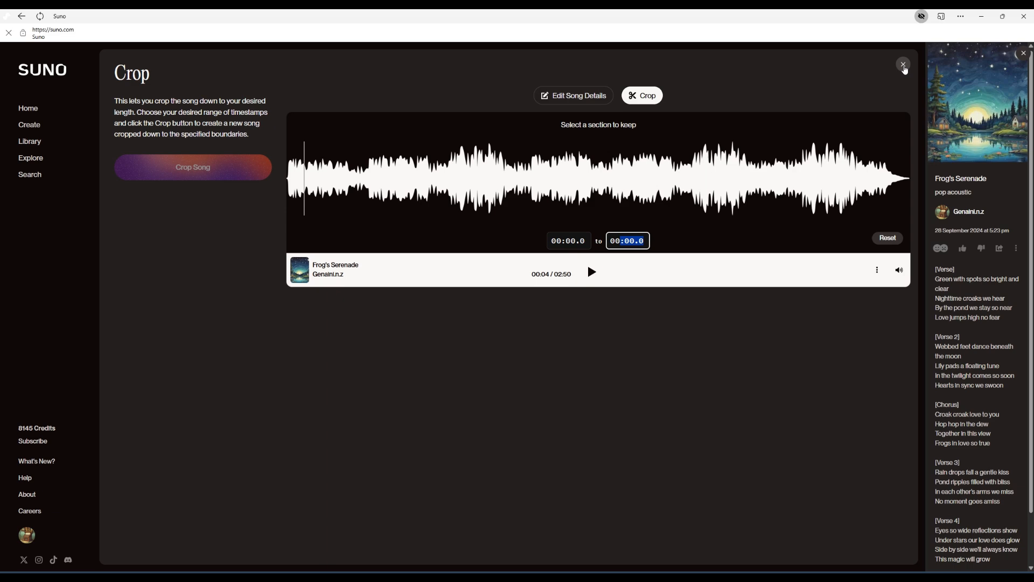
Step: Leave the Crop editor without cropping, then view the first Frog's Serenade's visibility and sharing options, including the Share to destinations
left_click(905, 70)
left_click(905, 70)
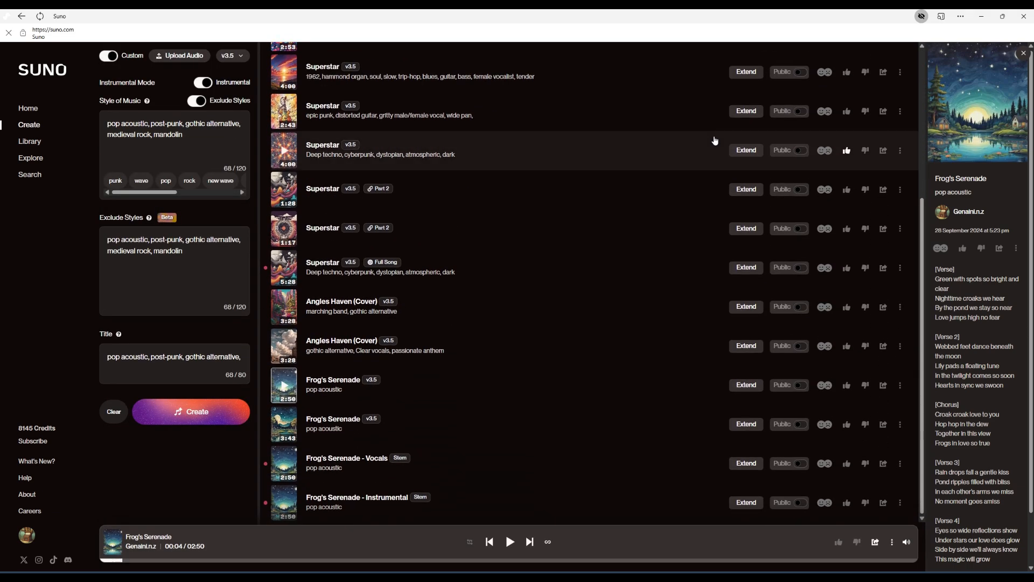
left_click(1017, 249)
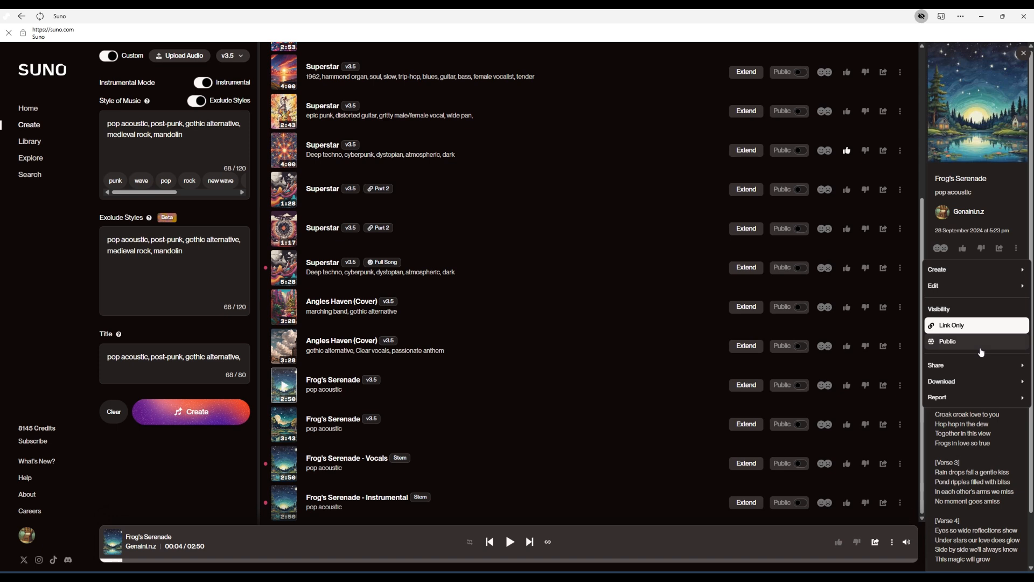
mouse_move(979, 371)
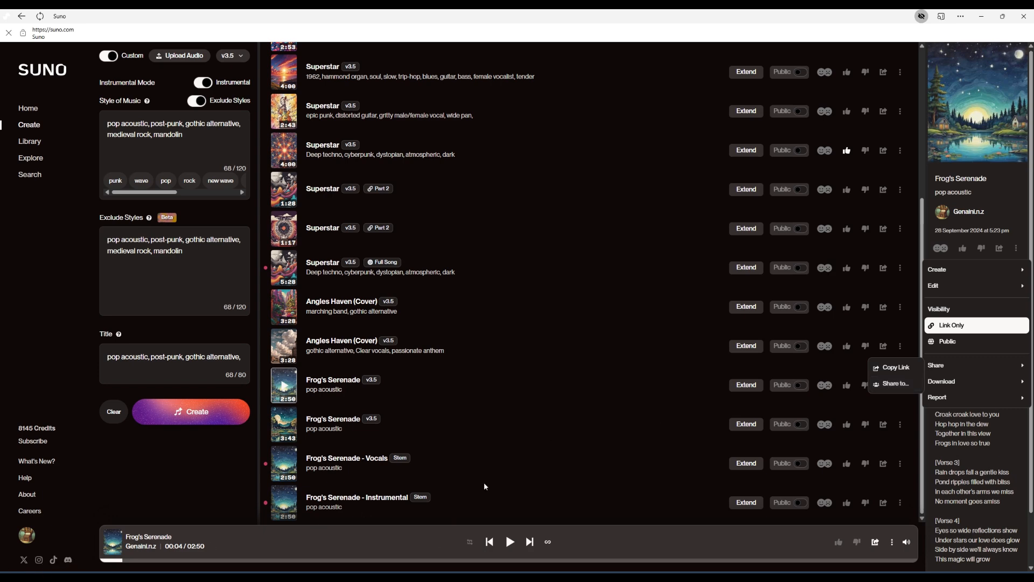
left_click(889, 384)
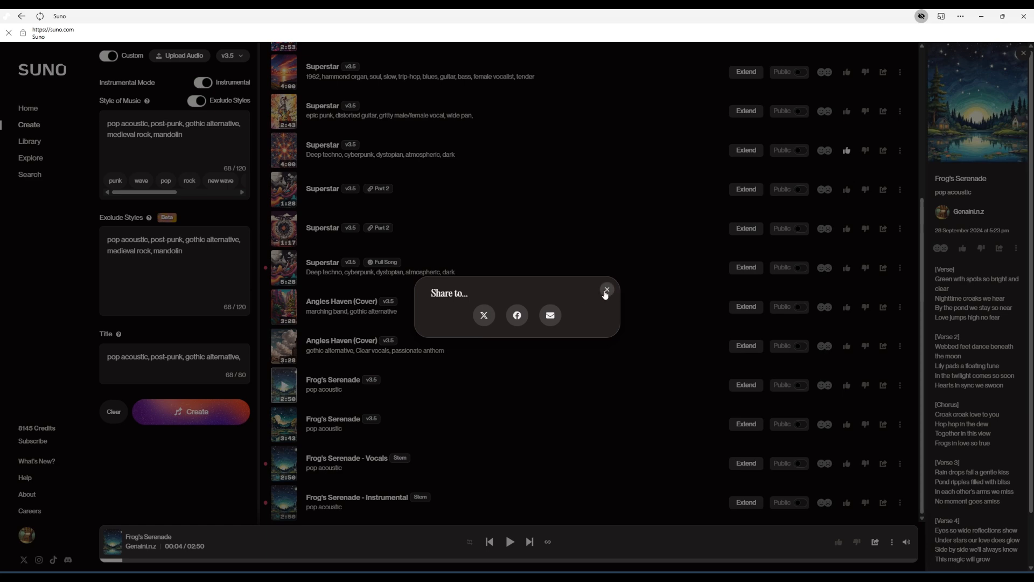
left_click(607, 290)
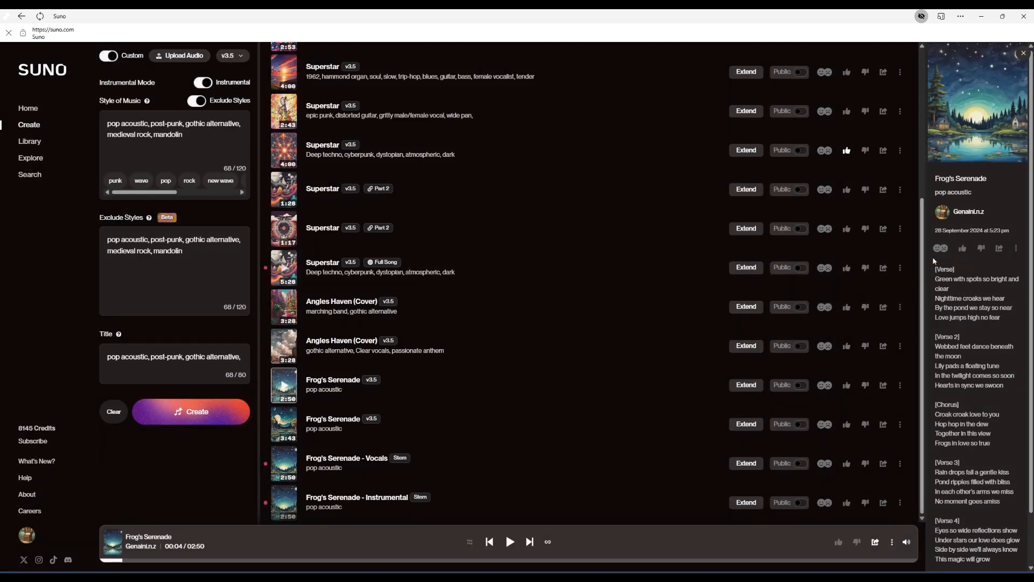
Step: Download the first Frog's Serenade as a video, open the downloaded file in the media player, and close the player
left_click(1017, 249)
mouse_move(940, 383)
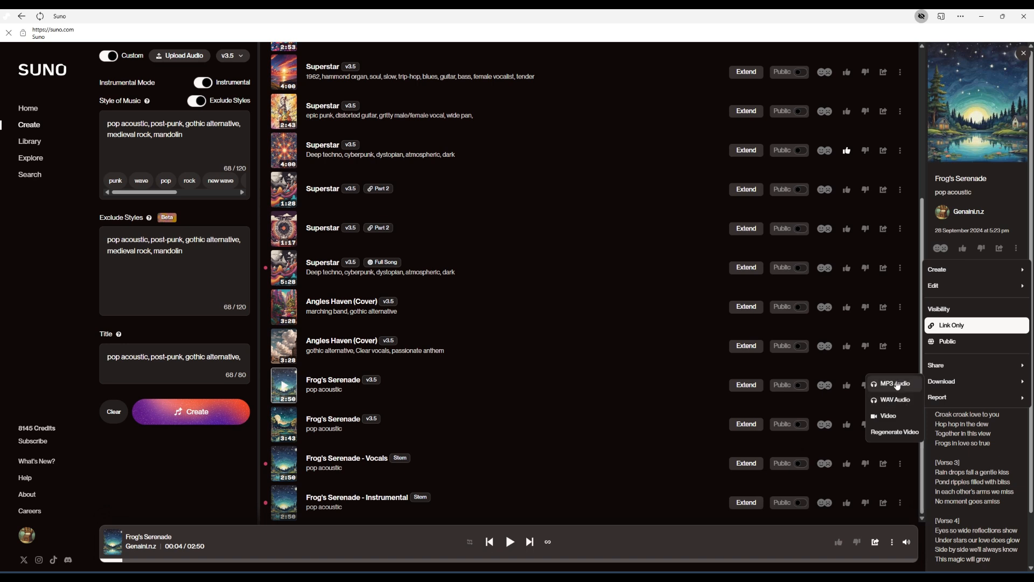
left_click(883, 416)
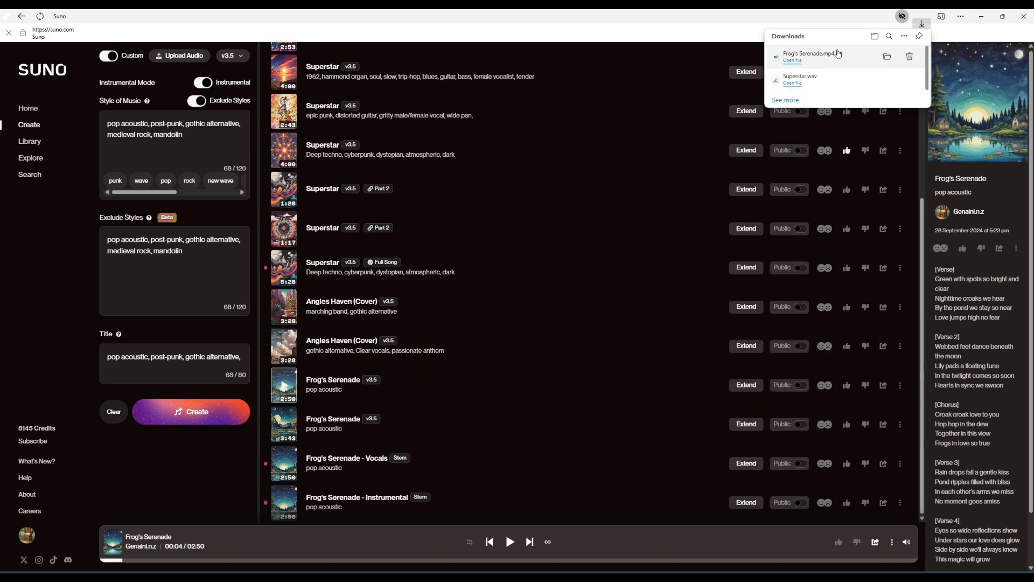
left_click(808, 57)
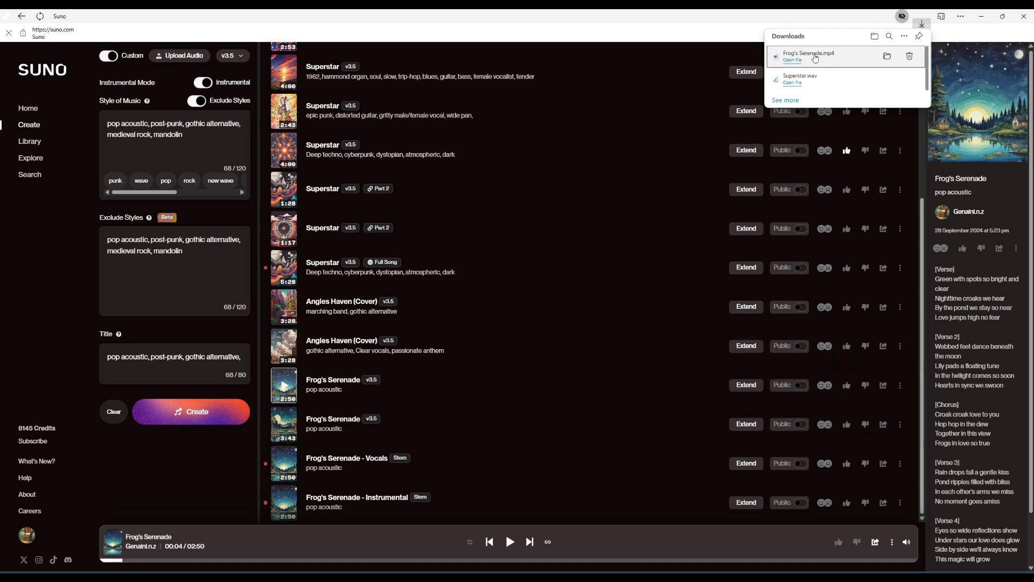
left_click(797, 62)
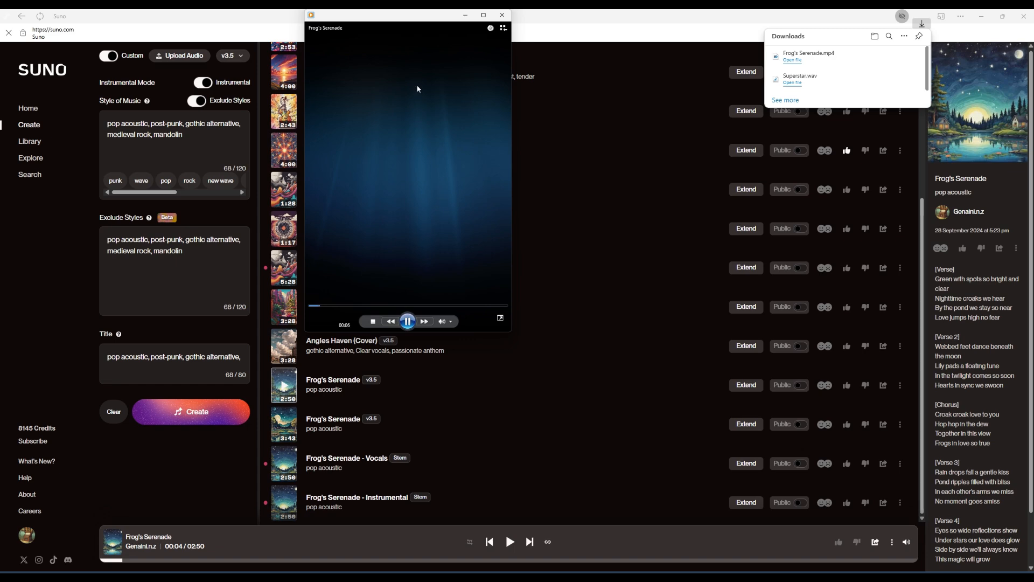
left_click_drag(407, 24, 416, 87)
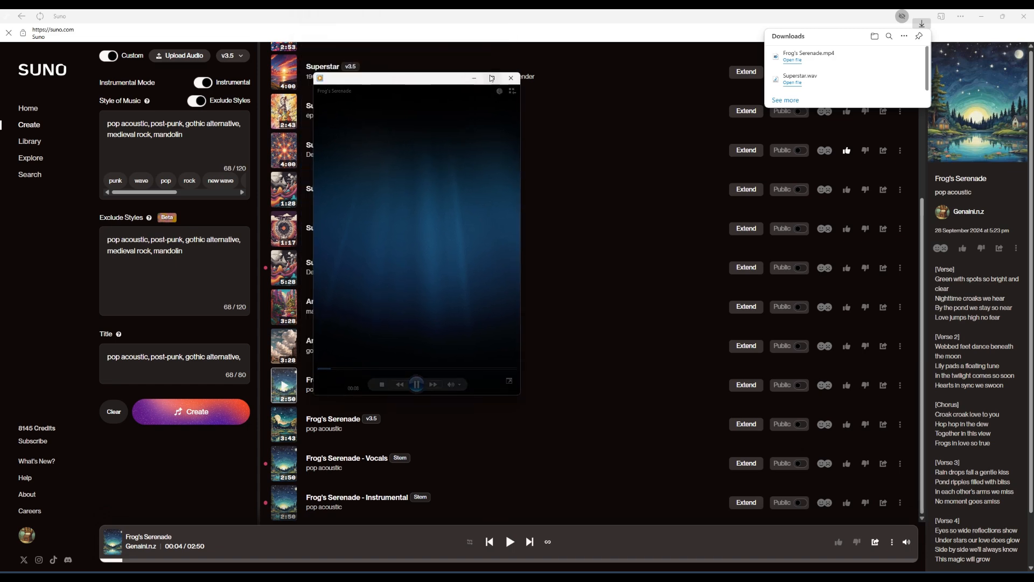
left_click(516, 75)
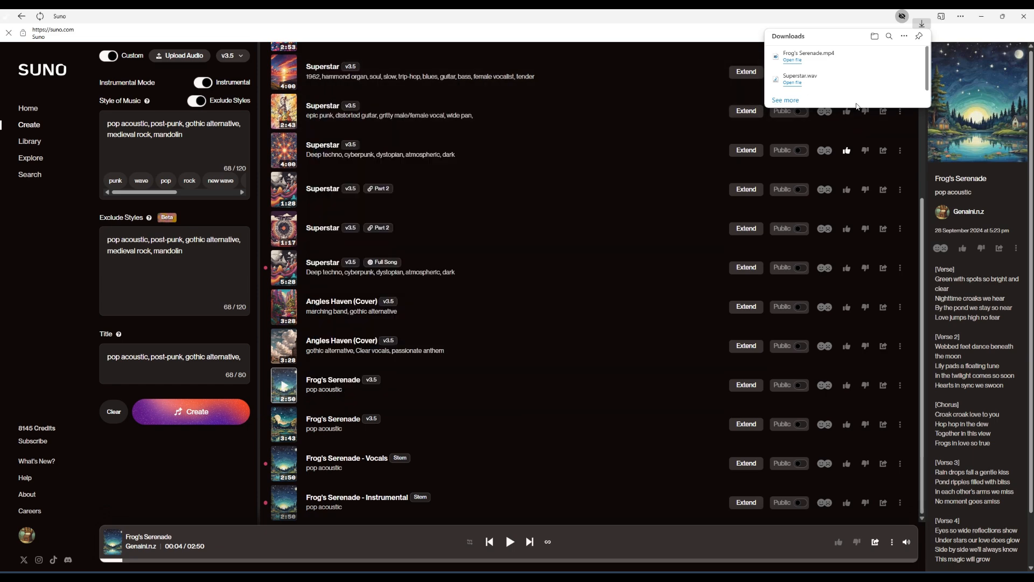
Step: Download the first Frog's Serenade's video again and open the new copy in the media player
left_click(1016, 248)
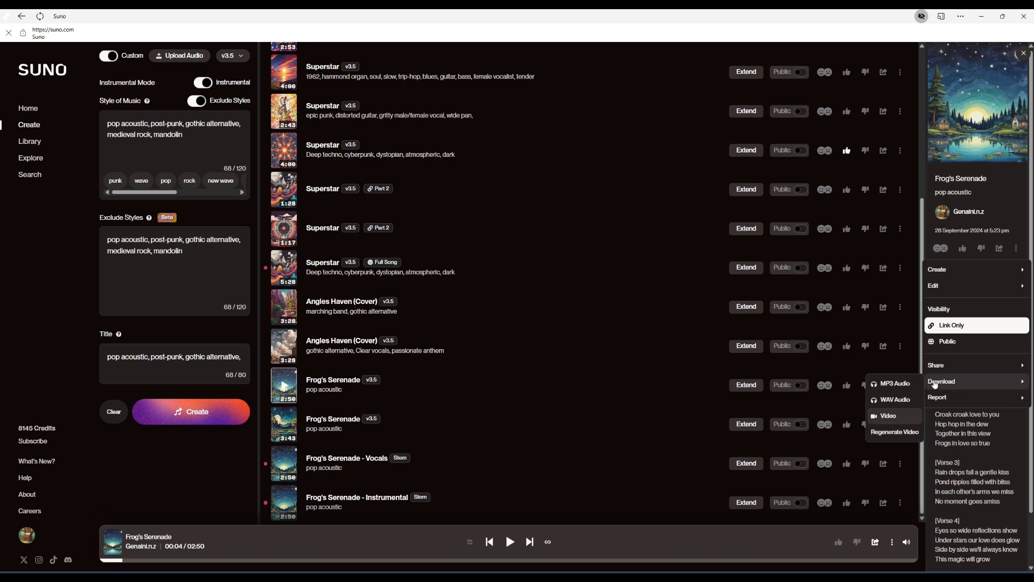
left_click(904, 419)
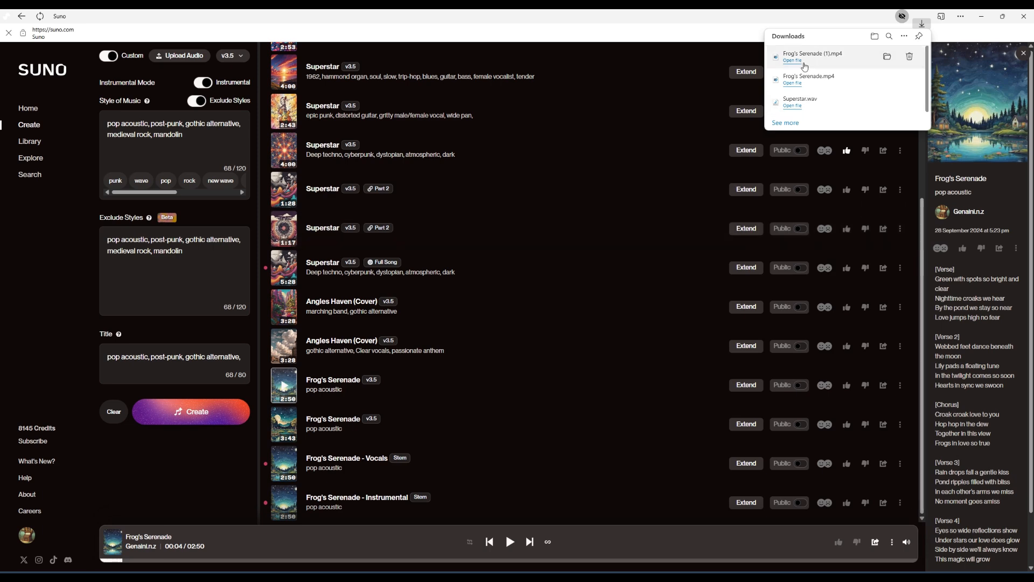
left_click(803, 60)
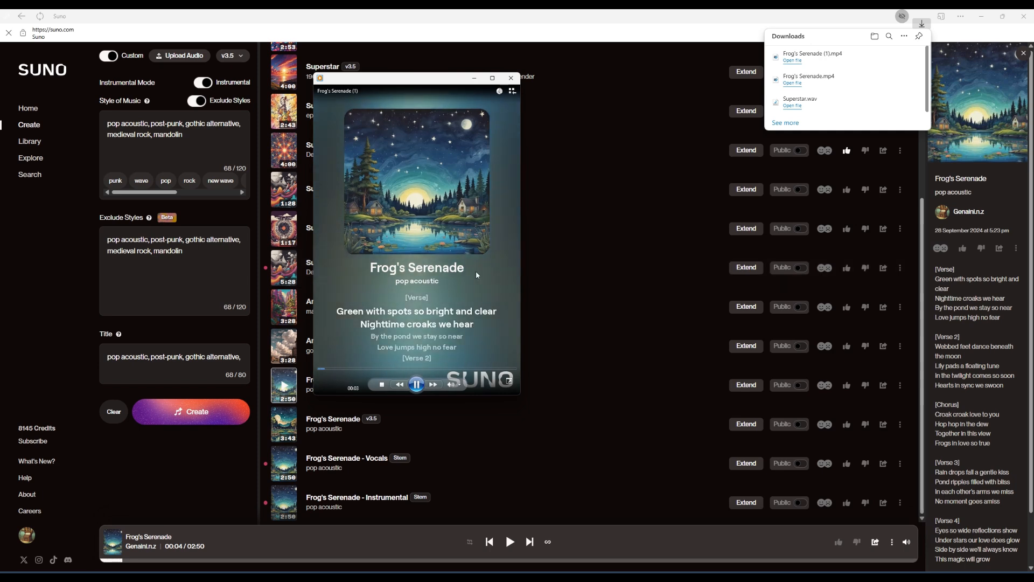
Step: Compare the lyrics in the downloaded video with the song's lyrics, pausing and resuming playback, and close the player
left_click(416, 385)
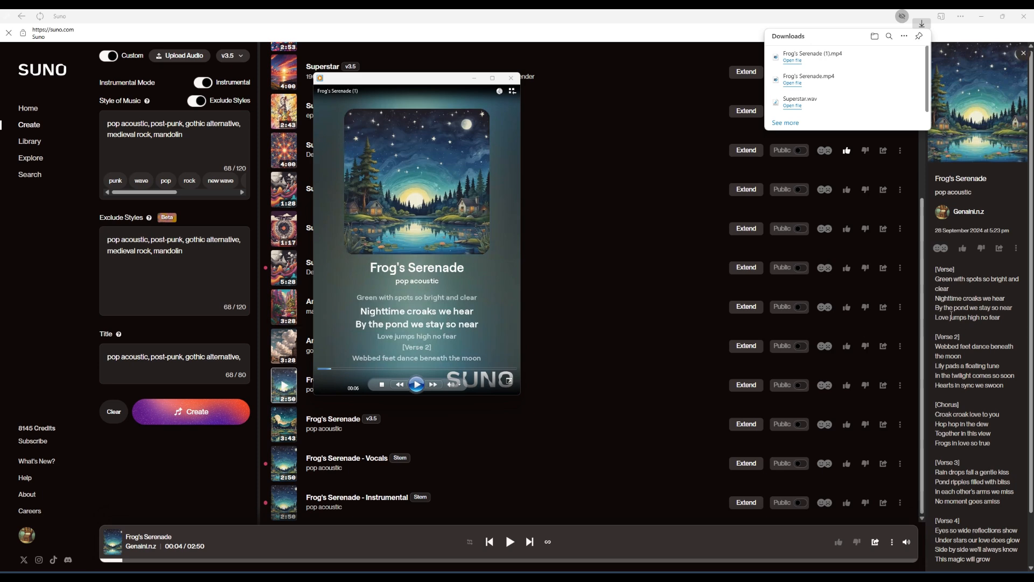
scroll(965, 458, "down", 2)
scroll(964, 456, "up", 2)
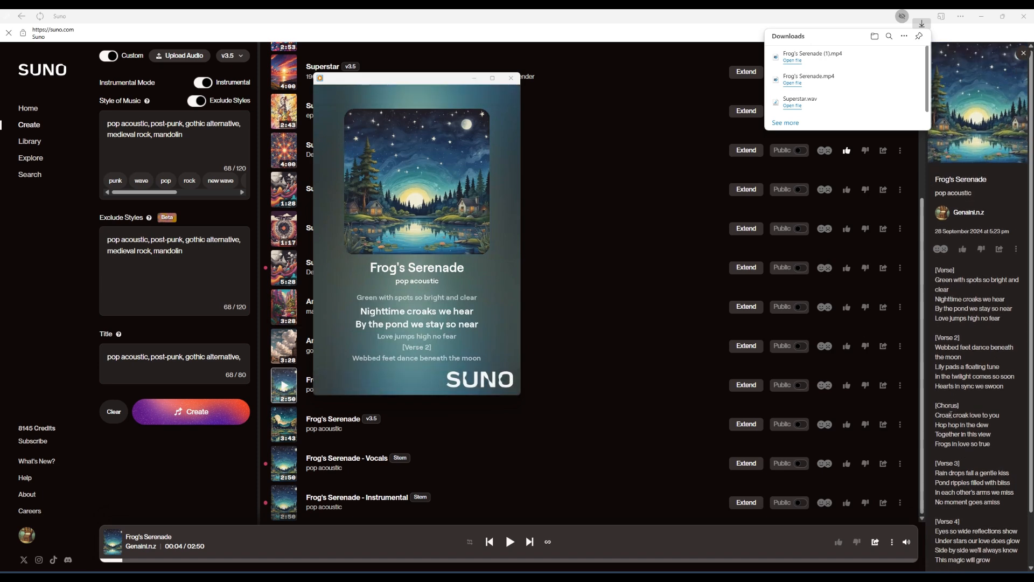
mouse_move(447, 283)
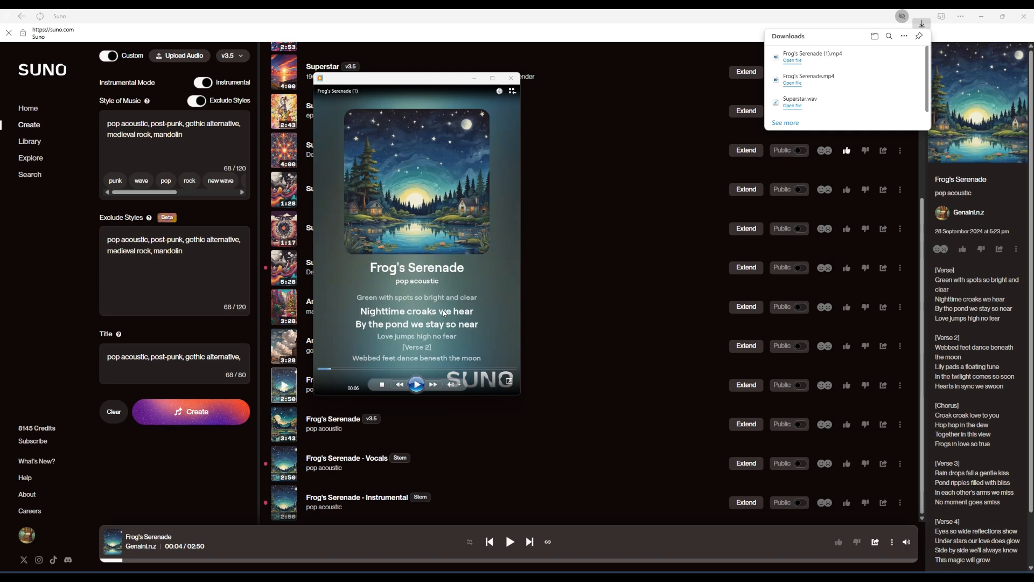
left_click(417, 385)
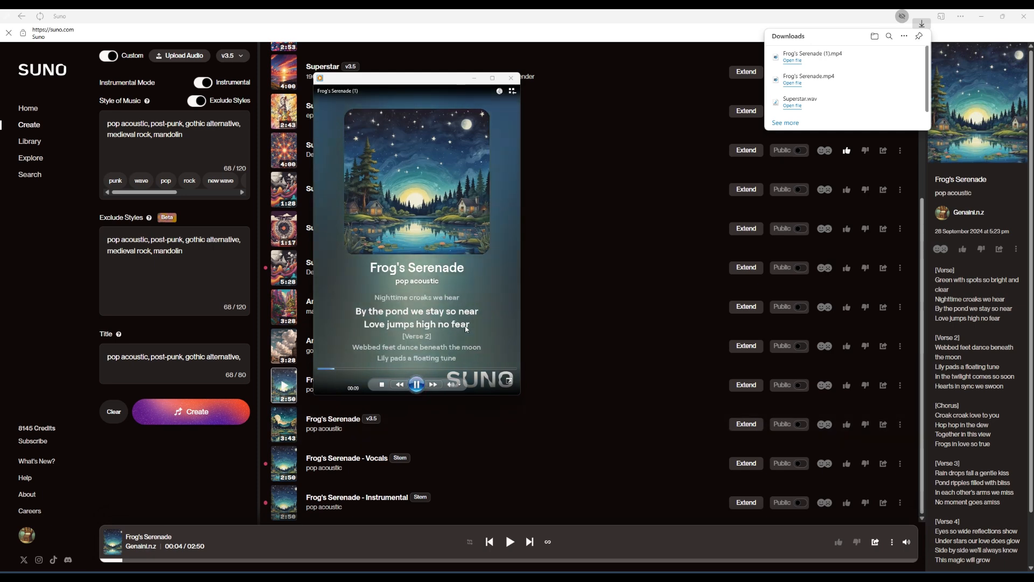
left_click(417, 384)
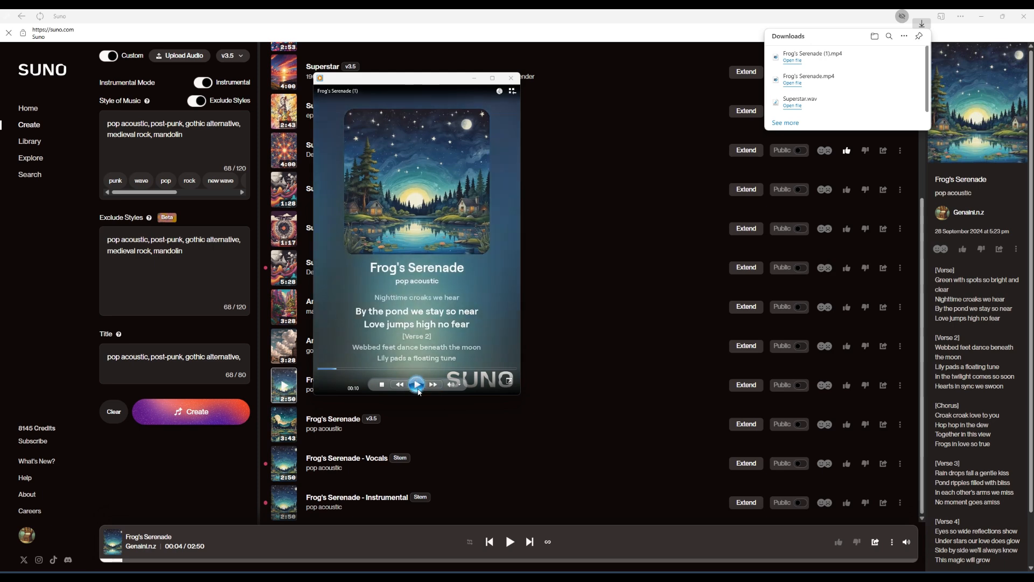
left_click(511, 78)
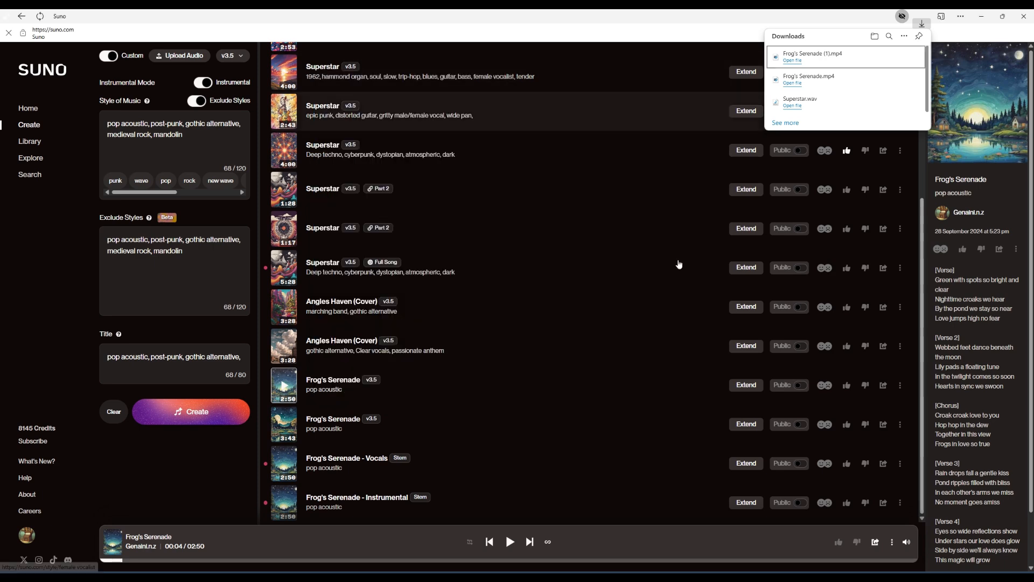
Step: View the first Frog's Serenade's download formats and its report options without choosing any
left_click(1016, 249)
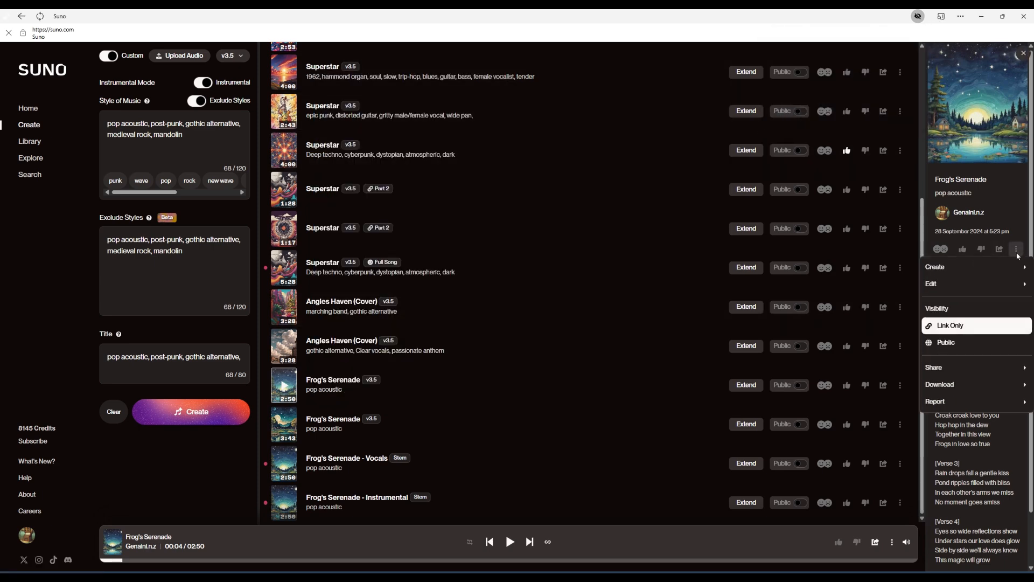
mouse_move(967, 384)
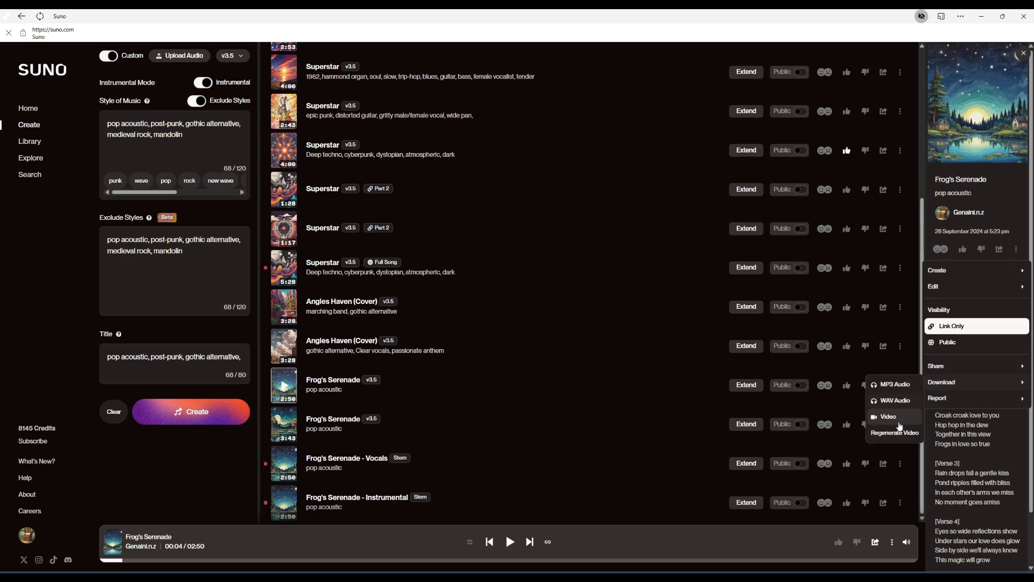
left_click(972, 461)
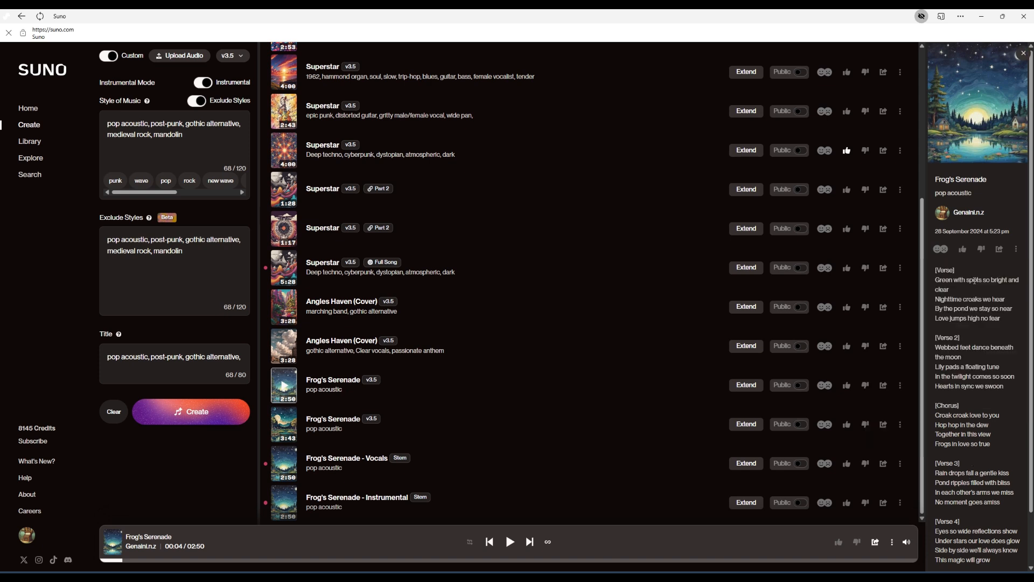
left_click(1016, 248)
mouse_move(955, 402)
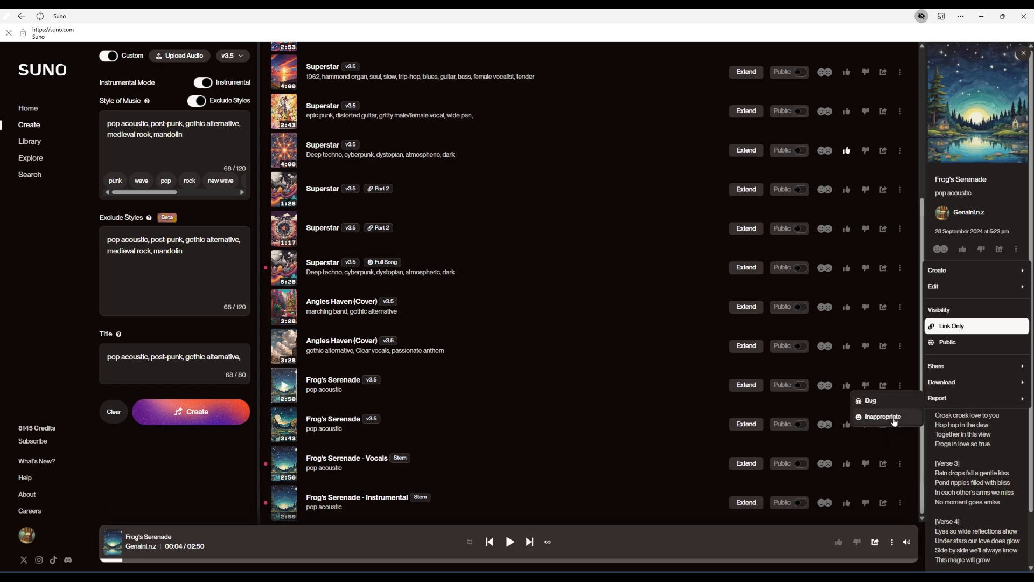